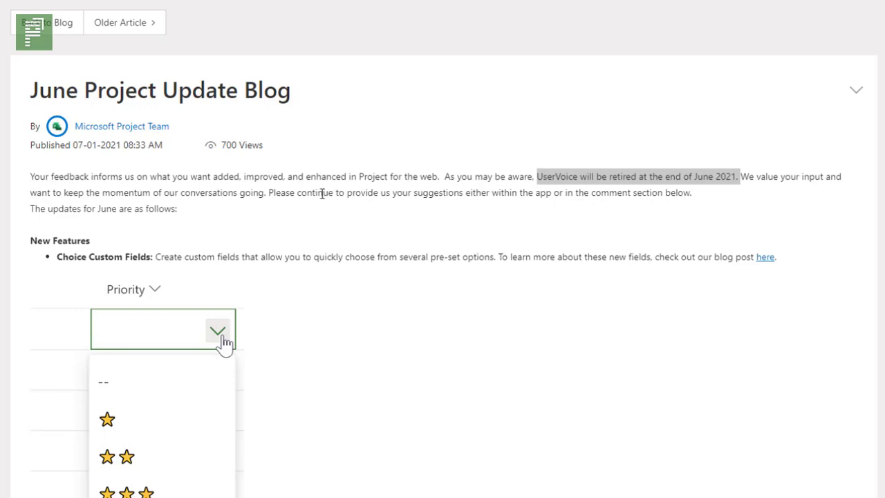
Highlight the blog's sentence about providing suggestions, and examine the suggestion form for sending feedback to Microsoft in the June 2021 update project
{"action": "left_click_drag", "start_coordinate": [267, 192], "coordinate": [695, 193]}
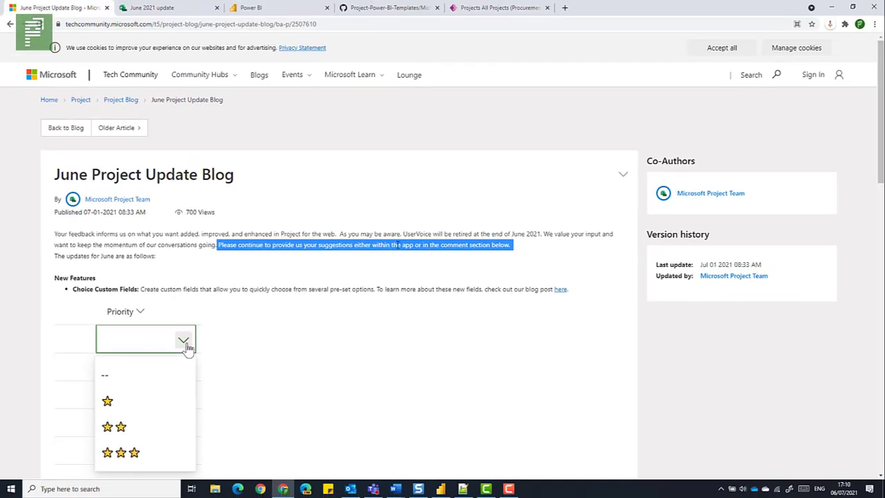
{"action": "left_click", "coordinate": [172, 10]}
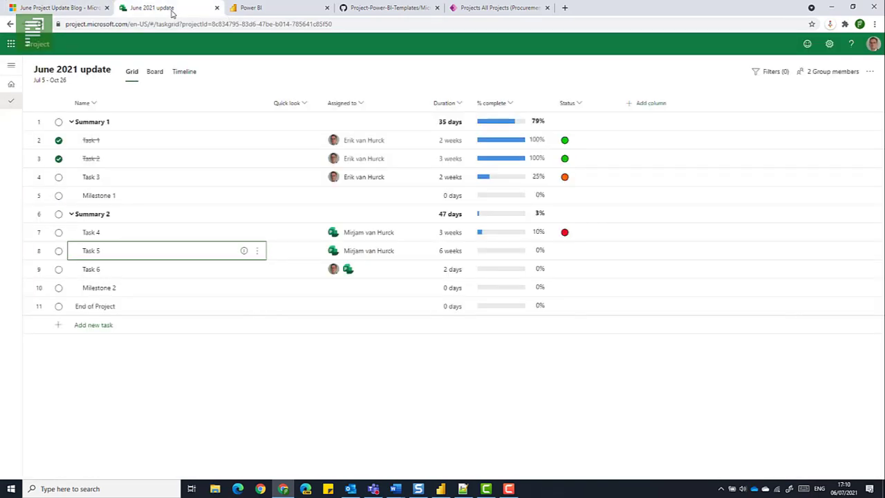
{"action": "left_click", "coordinate": [807, 46]}
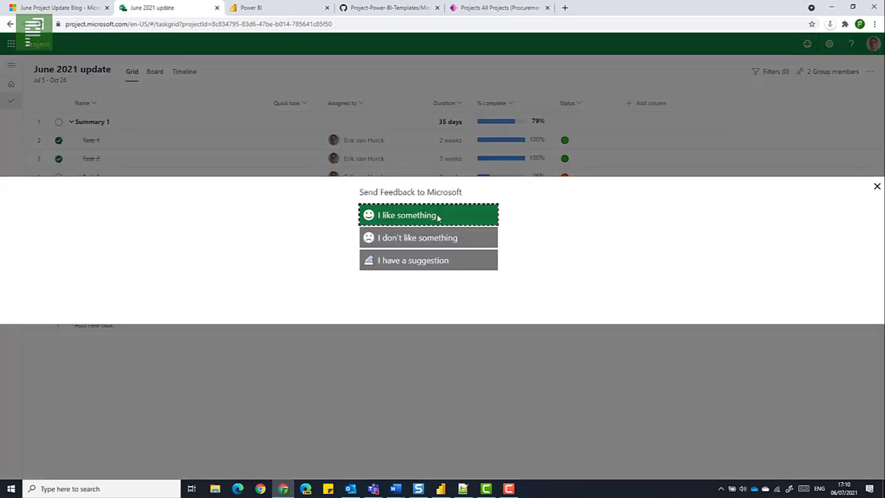
{"action": "left_click", "coordinate": [446, 267]}
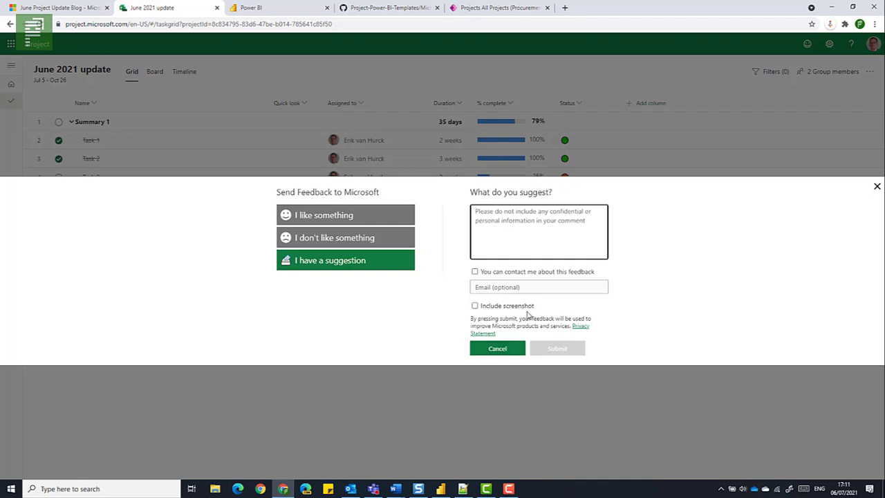
{"action": "left_click", "coordinate": [877, 186]}
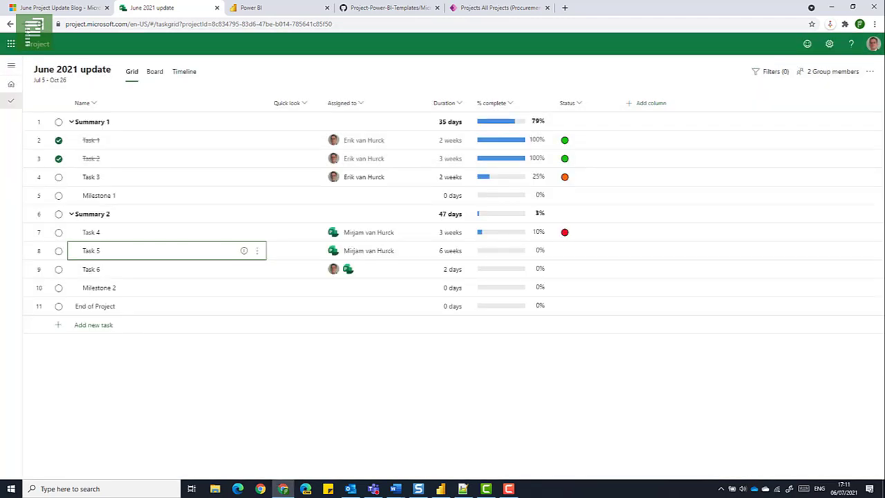
Review the new features in the June Project Update Blog, from Choice Custom Fields to the Power BI template app and task link improvements
{"action": "left_click", "coordinate": [35, 10]}
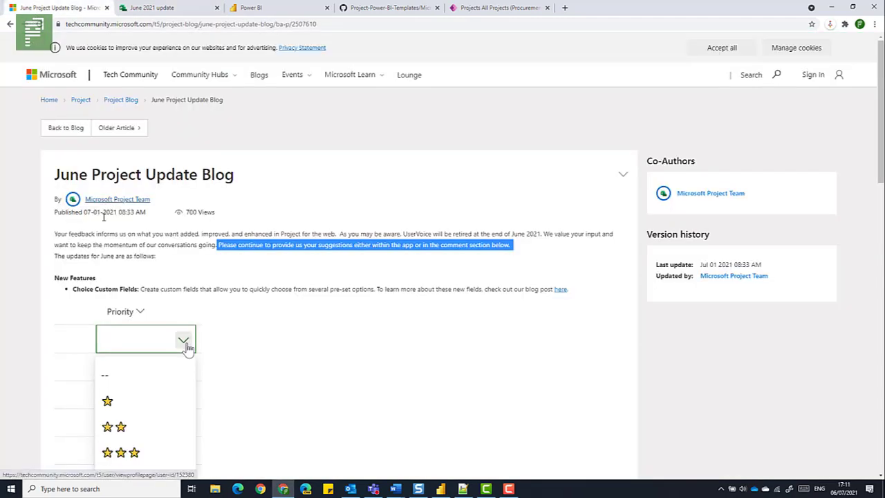
{"action": "left_click_drag", "start_coordinate": [71, 294], "coordinate": [143, 290]}
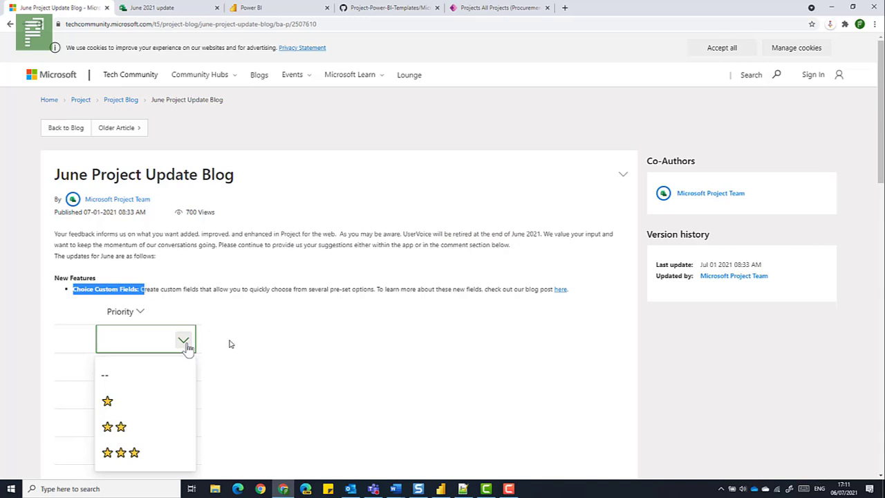
{"action": "scroll", "coordinate": [231, 344], "scroll_direction": "down", "scroll_amount": 3}
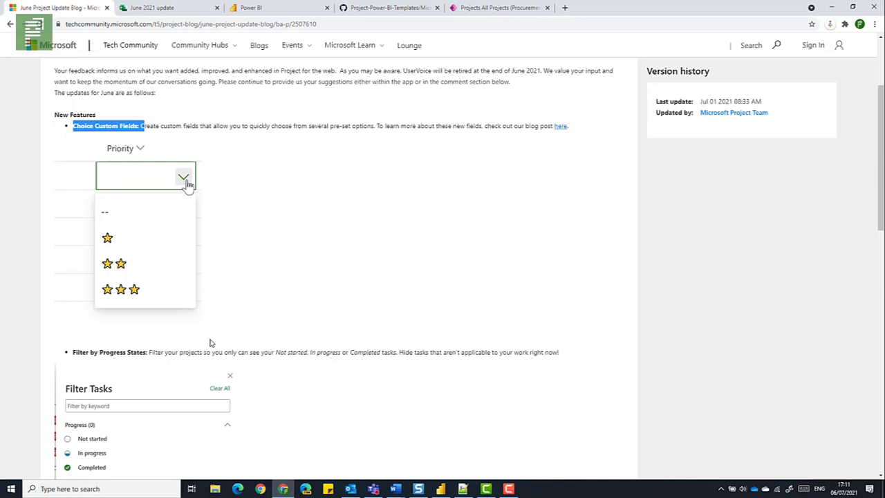
{"action": "scroll", "coordinate": [166, 297], "scroll_direction": "down", "scroll_amount": 2}
{"action": "scroll", "coordinate": [187, 95], "scroll_direction": "down", "scroll_amount": 2}
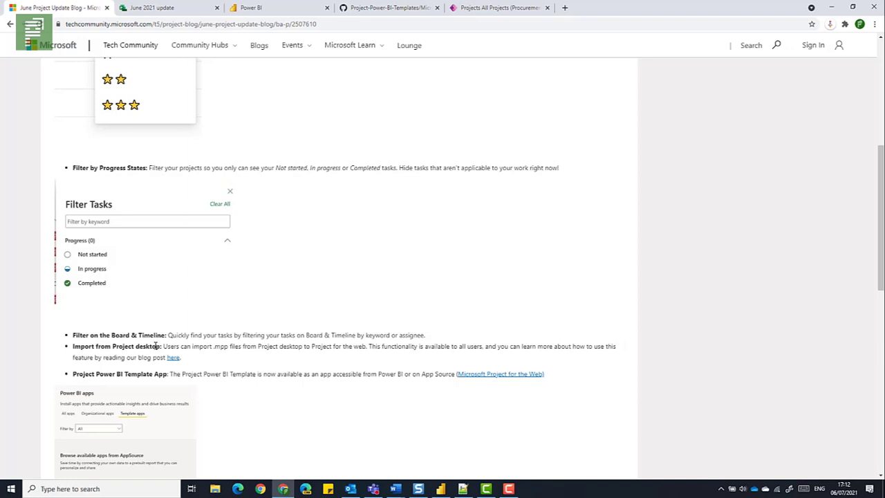
{"action": "left_click_drag", "start_coordinate": [101, 374], "coordinate": [153, 374]}
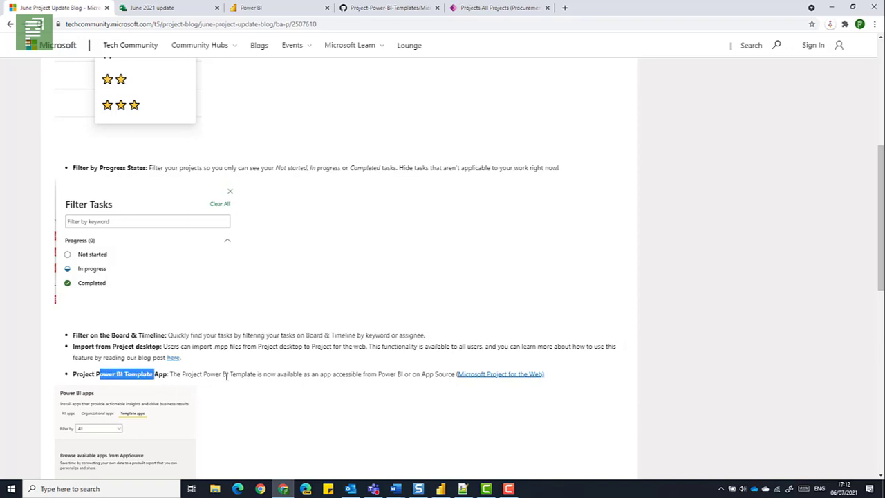
{"action": "scroll", "coordinate": [253, 385], "scroll_direction": "down", "scroll_amount": 5}
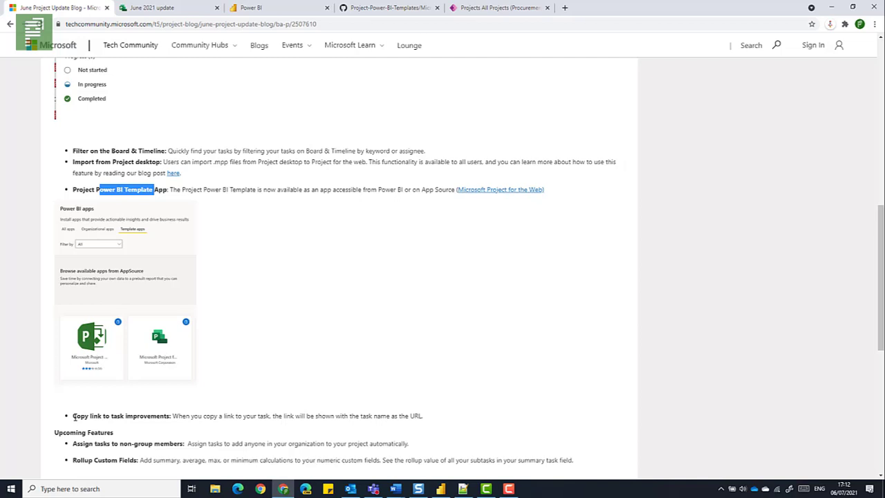
{"action": "left_click_drag", "start_coordinate": [74, 416], "coordinate": [173, 416]}
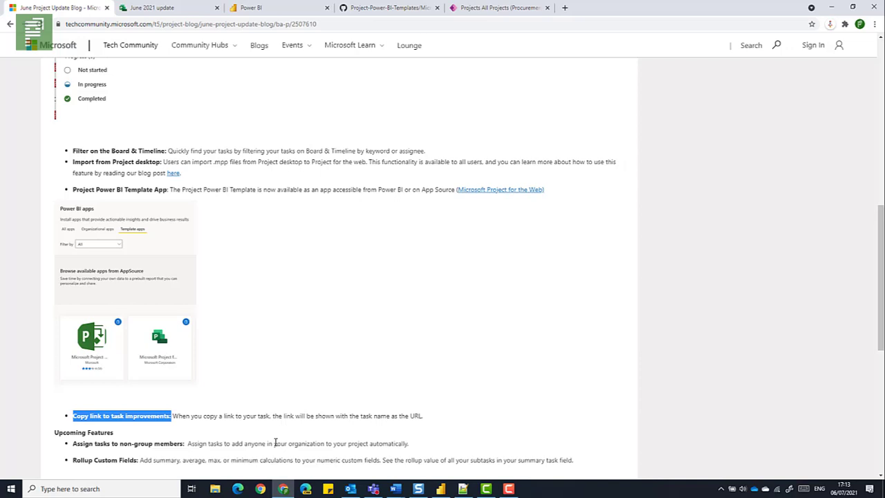
{"action": "scroll", "coordinate": [274, 443], "scroll_direction": "up", "scroll_amount": 8}
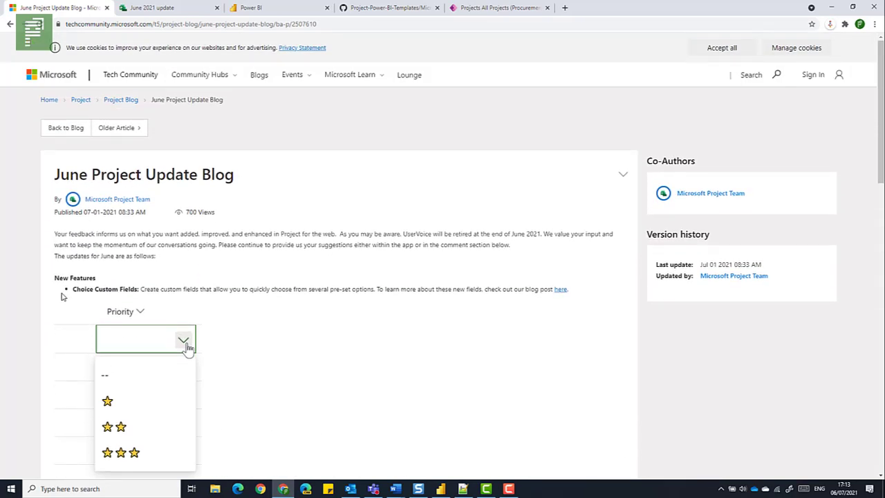
In the June 2021 update project, set the Status of Milestone 1 to the green circle
{"action": "left_click", "coordinate": [131, 10]}
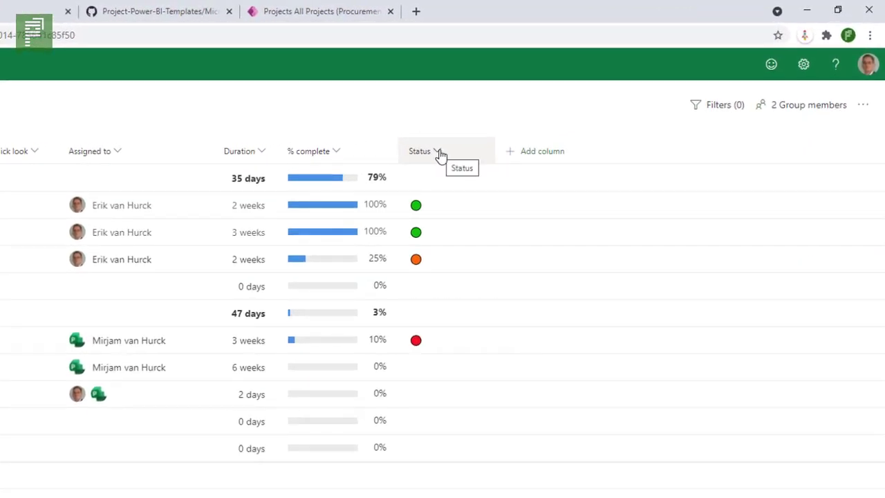
{"action": "left_click", "coordinate": [437, 152]}
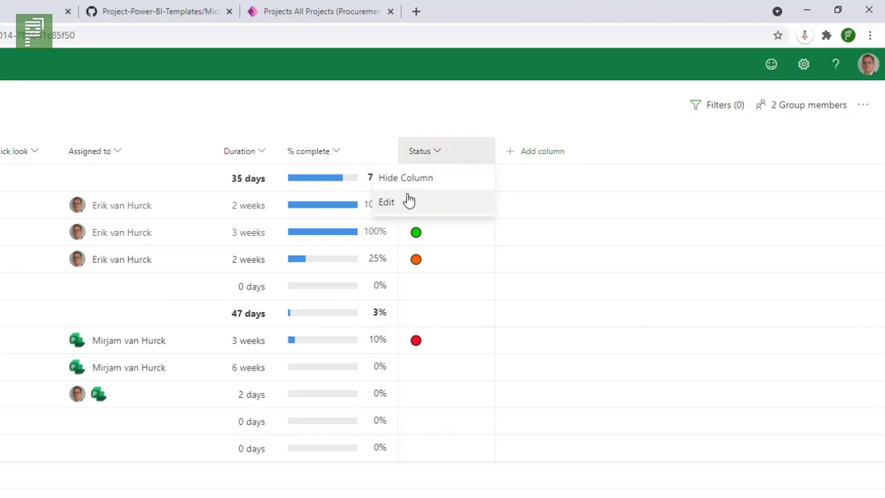
{"action": "left_click", "coordinate": [419, 125]}
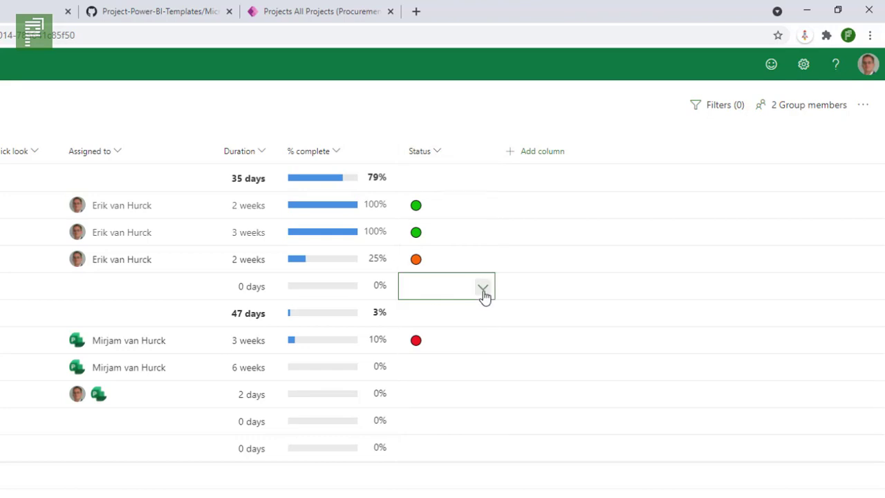
{"action": "left_click", "coordinate": [483, 292]}
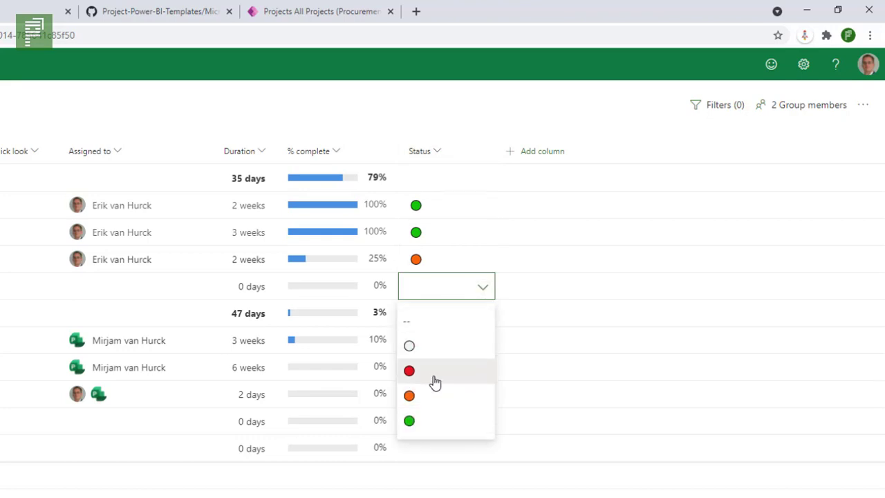
{"action": "left_click", "coordinate": [428, 423]}
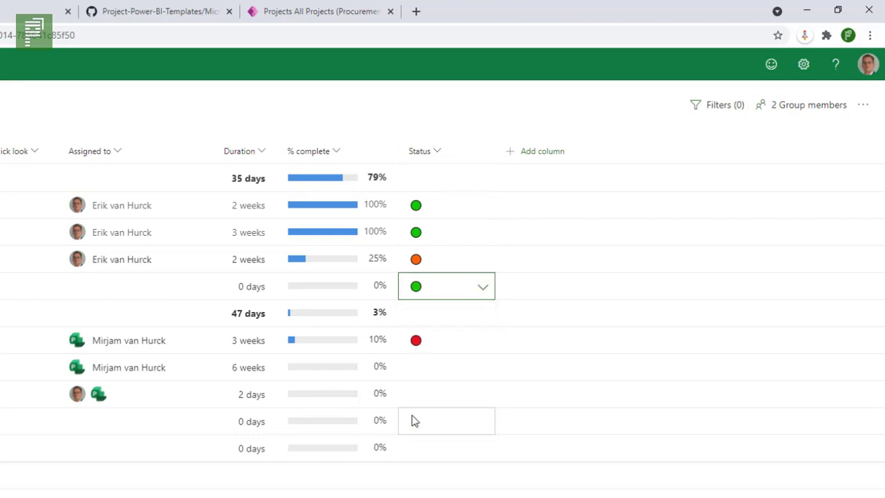
Set the Status of Task 5 to the green circle and of Task 6 to the red circle
{"action": "left_click", "coordinate": [425, 372]}
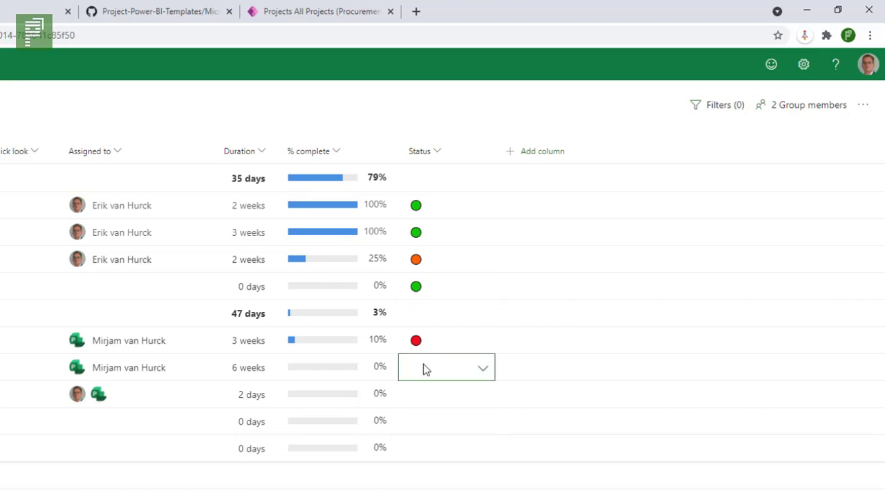
{"action": "left_click", "coordinate": [481, 368]}
{"action": "left_click", "coordinate": [450, 494]}
{"action": "left_click", "coordinate": [454, 407]}
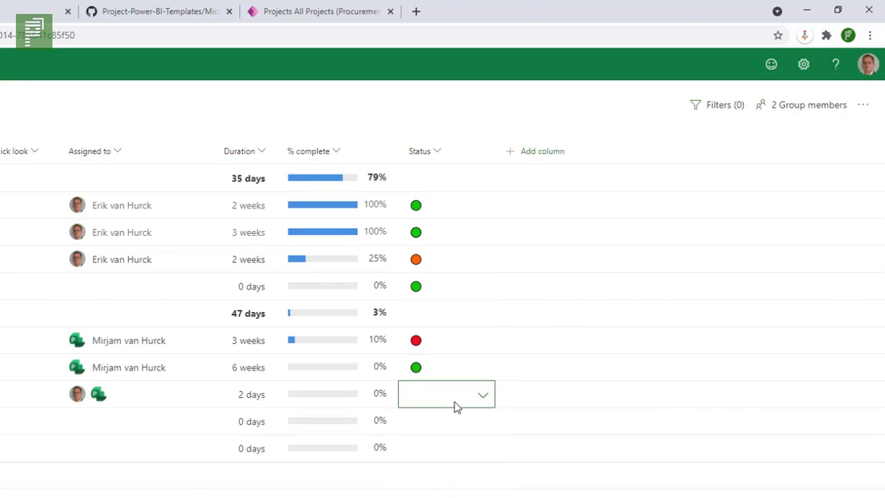
{"action": "left_click", "coordinate": [482, 396]}
{"action": "left_click", "coordinate": [442, 484]}
Set the Status of Milestone 2 to the orange circle
{"action": "left_click", "coordinate": [449, 441]}
{"action": "left_click", "coordinate": [454, 427]}
{"action": "left_click", "coordinate": [483, 423]}
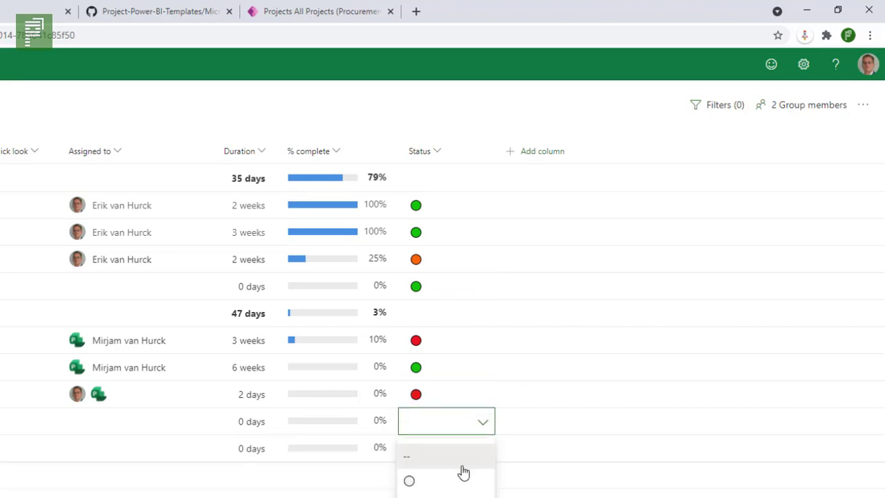
{"action": "left_click", "coordinate": [446, 497]}
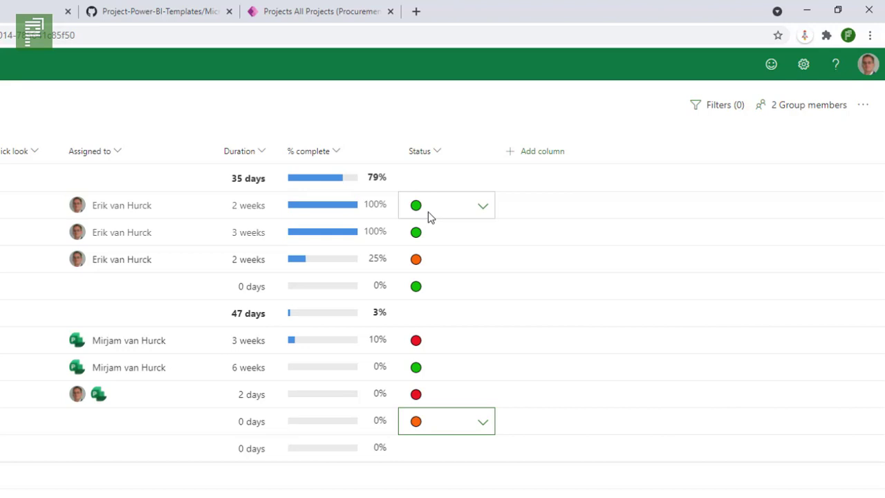
Edit the Status field's choices, adding the text "N/A" after the white circle and "Help!" after the red circle
{"action": "left_click", "coordinate": [446, 162]}
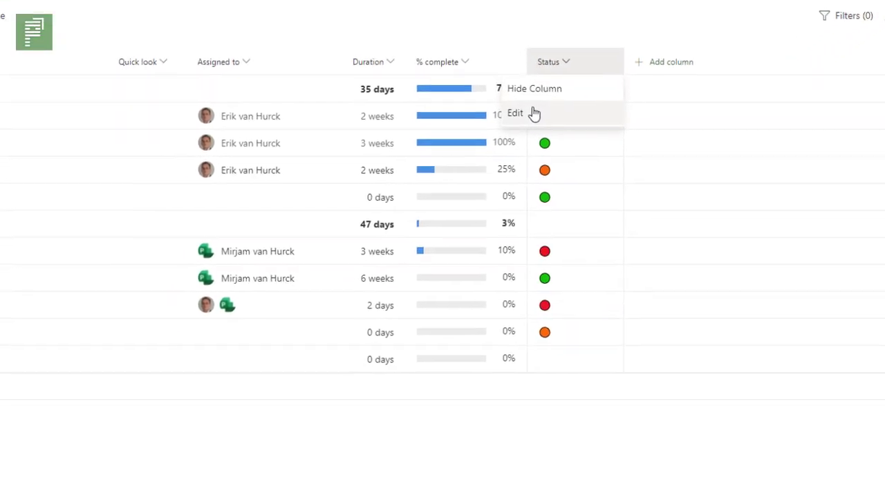
{"action": "left_click", "coordinate": [441, 177]}
{"action": "left_click", "coordinate": [251, 251]}
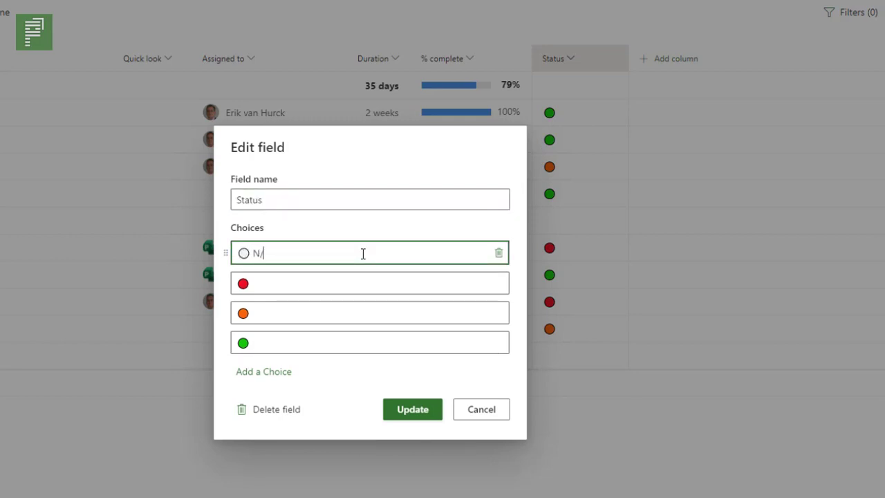
{"action": "double_click", "coordinate": [352, 282]}
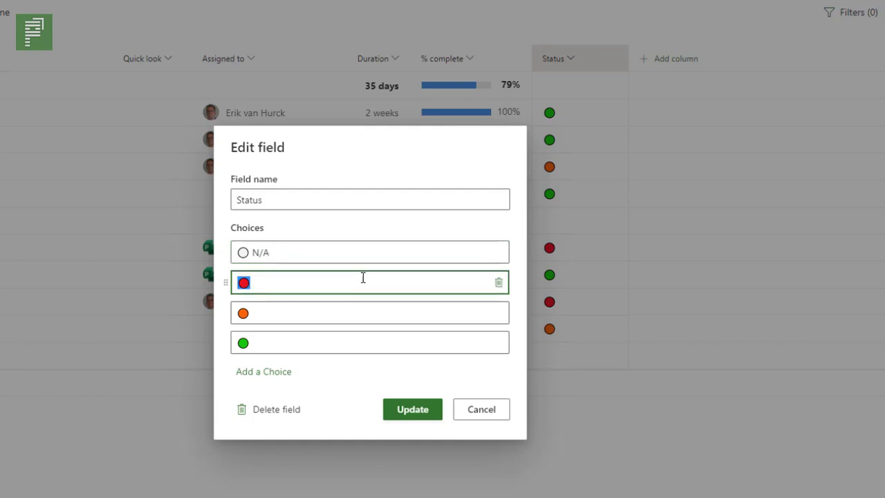
{"action": "left_click", "coordinate": [365, 276]}
{"action": "type", "text": "Help!"}
Add the text "Not feeling that well" to the orange choice and "All is good" to the green choice
{"action": "left_click", "coordinate": [395, 308]}
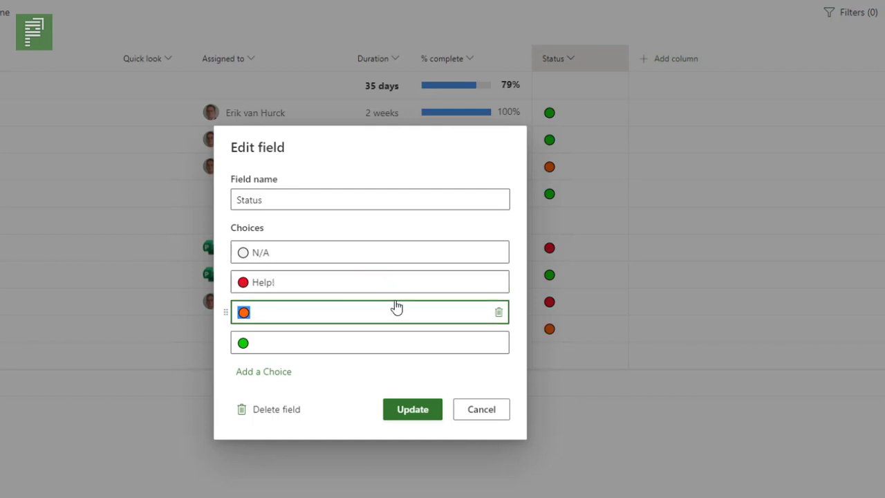
{"action": "left_click", "coordinate": [399, 303]}
{"action": "type", "text": "Not feeling that well"}
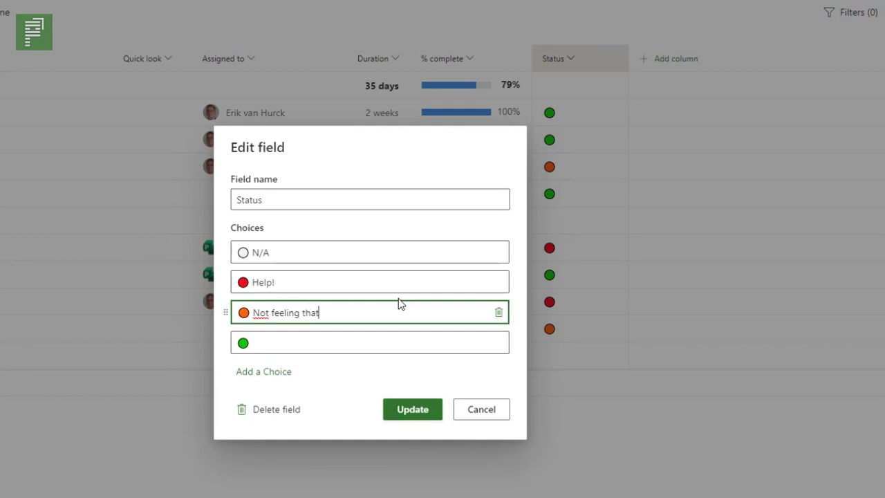
{"action": "left_click", "coordinate": [382, 336]}
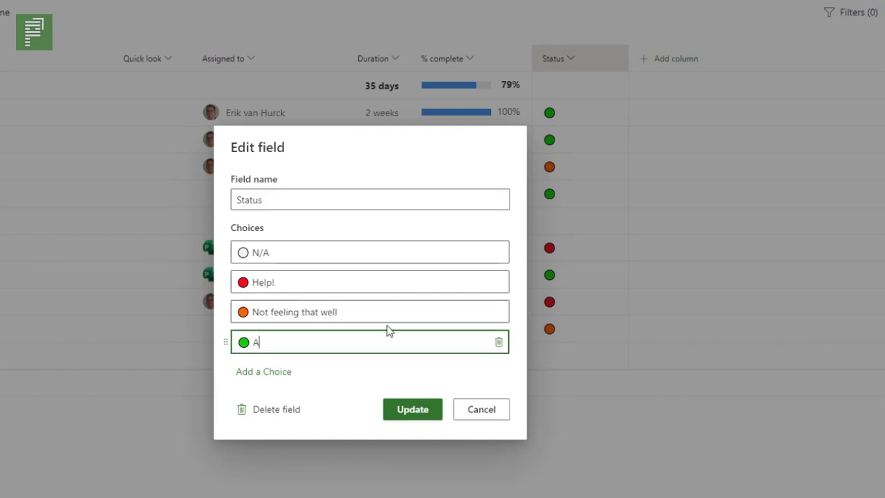
{"action": "type", "text": "All is good"}
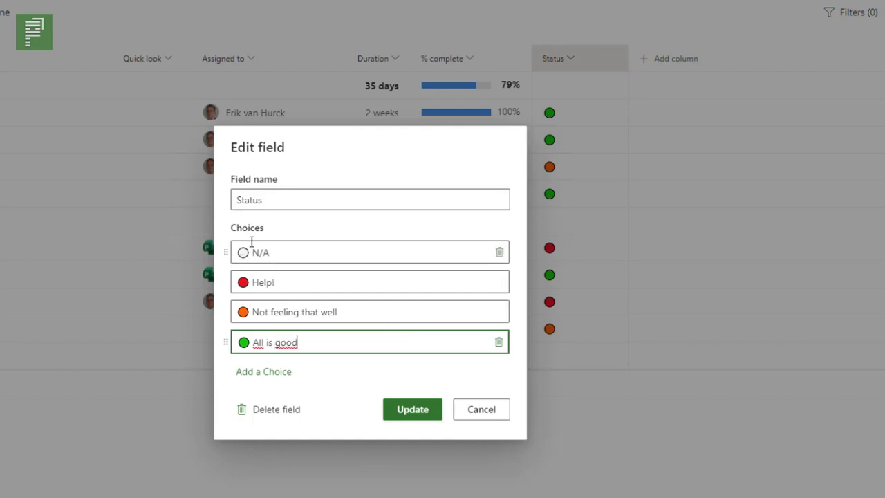
Examine the emoji picker available for the N/A choice without inserting an emoji
{"action": "left_click", "coordinate": [281, 253]}
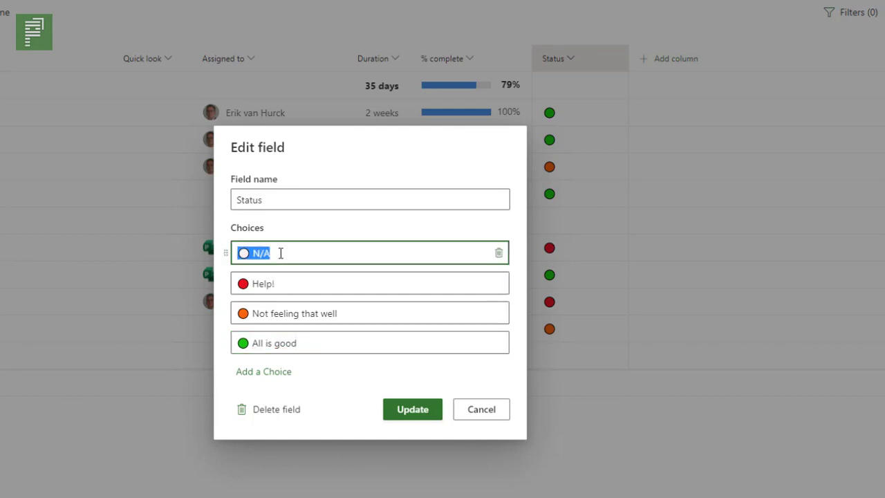
{"action": "left_click", "coordinate": [284, 254]}
{"action": "key", "text": "super+period"}
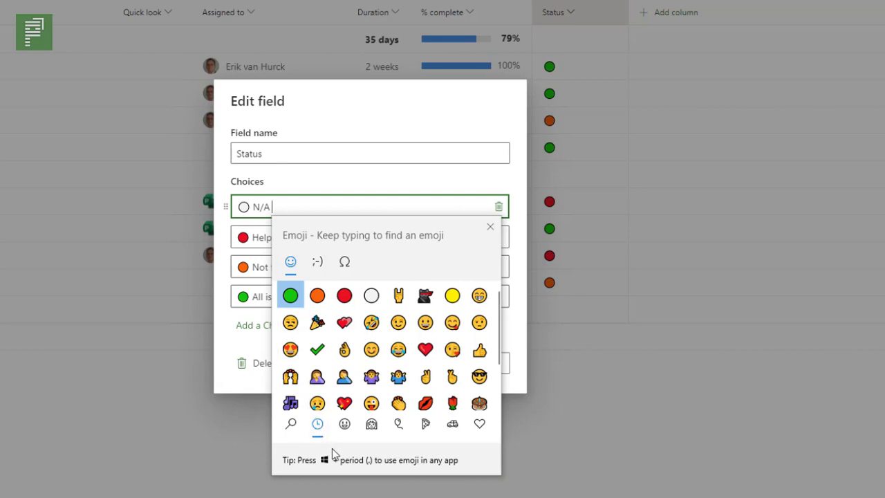
{"action": "left_click", "coordinate": [490, 226]}
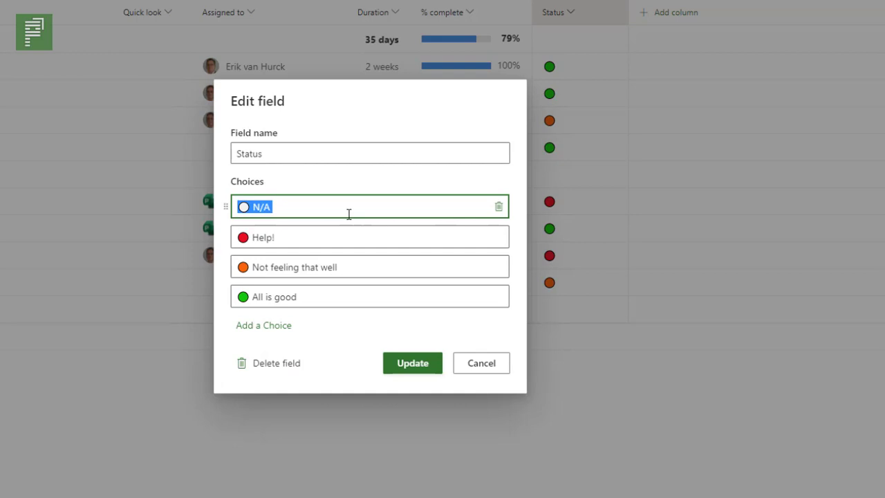
{"action": "left_click", "coordinate": [349, 215]}
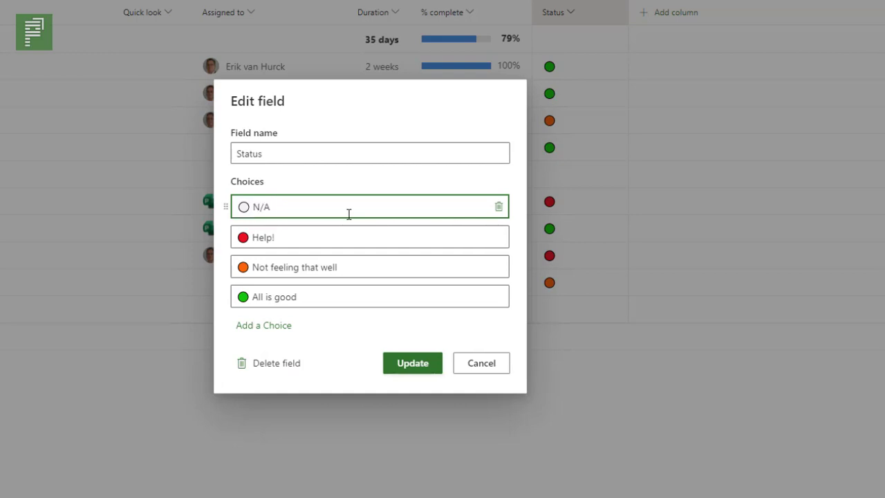
{"action": "key", "text": "super+period"}
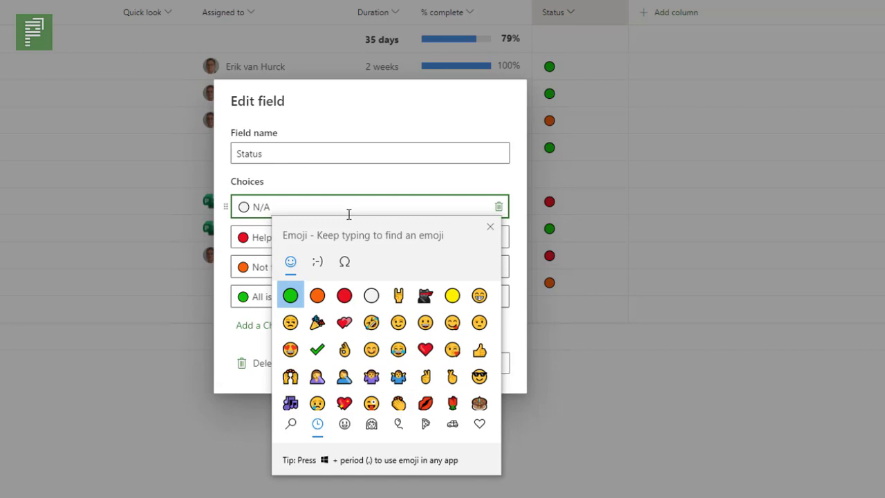
{"action": "left_click", "coordinate": [490, 226]}
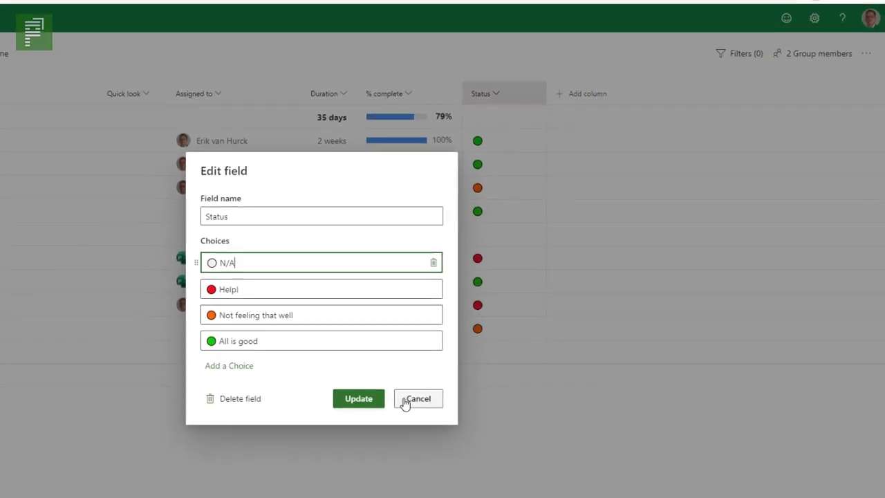
Discard the edits to the Status field's choices and start a new Choice field named "Department"
{"action": "left_click", "coordinate": [405, 403]}
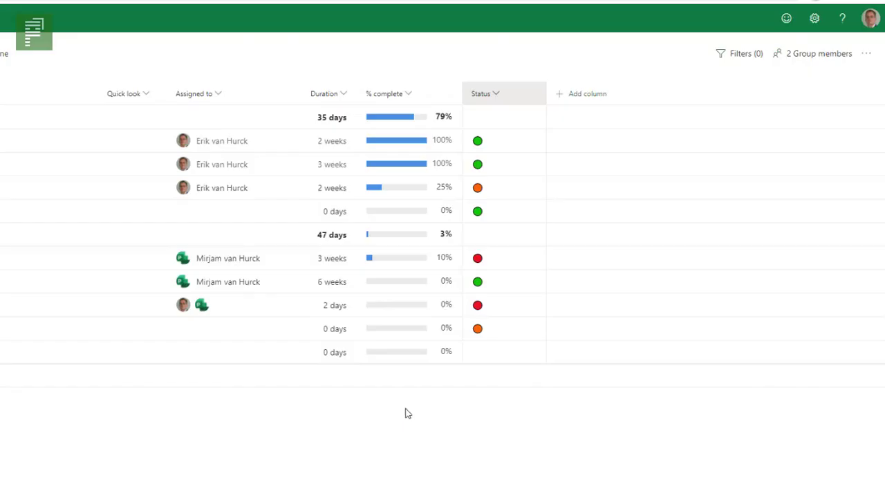
{"action": "left_click", "coordinate": [584, 99]}
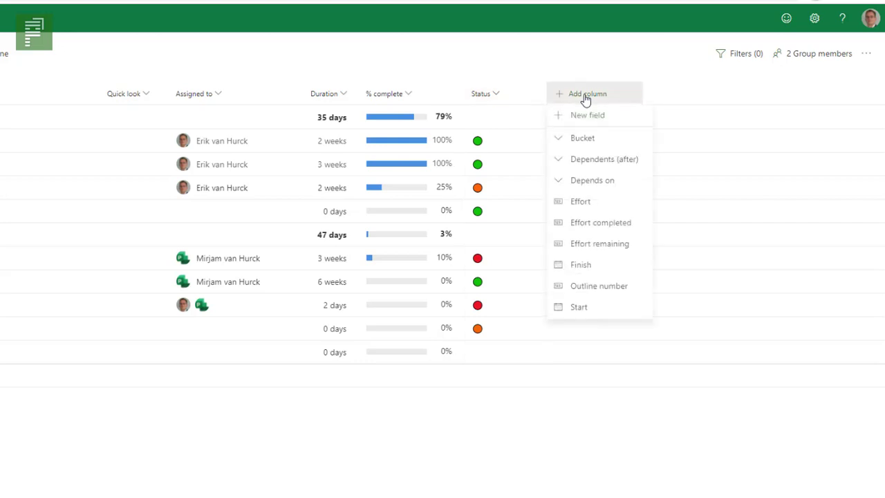
{"action": "left_click", "coordinate": [619, 123]}
{"action": "left_click", "coordinate": [292, 281]}
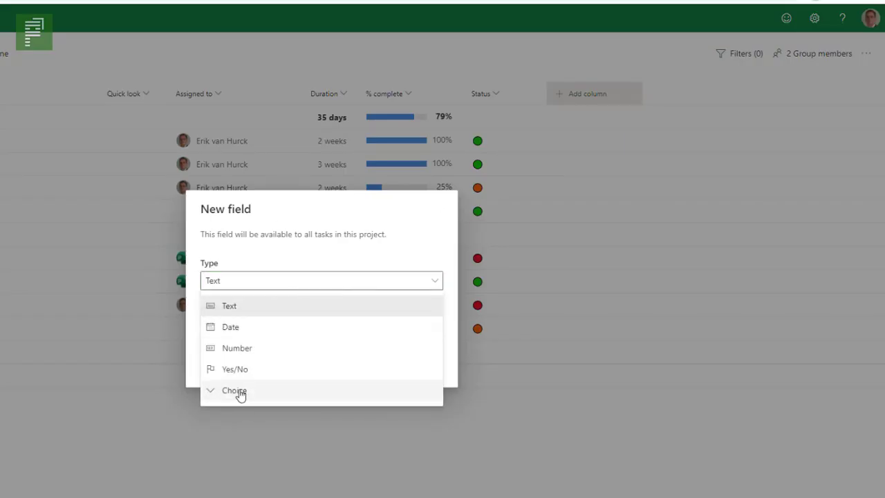
{"action": "left_click", "coordinate": [235, 391]}
{"action": "left_click", "coordinate": [276, 264]}
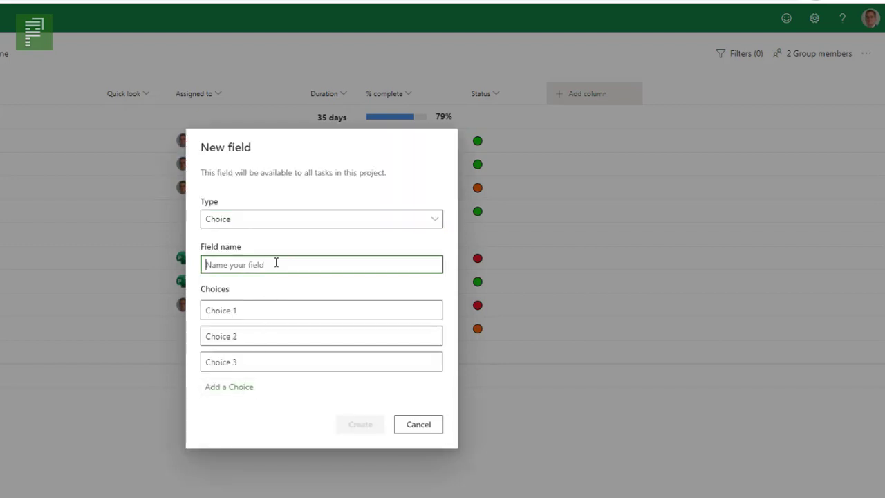
{"action": "type", "text": "De"}
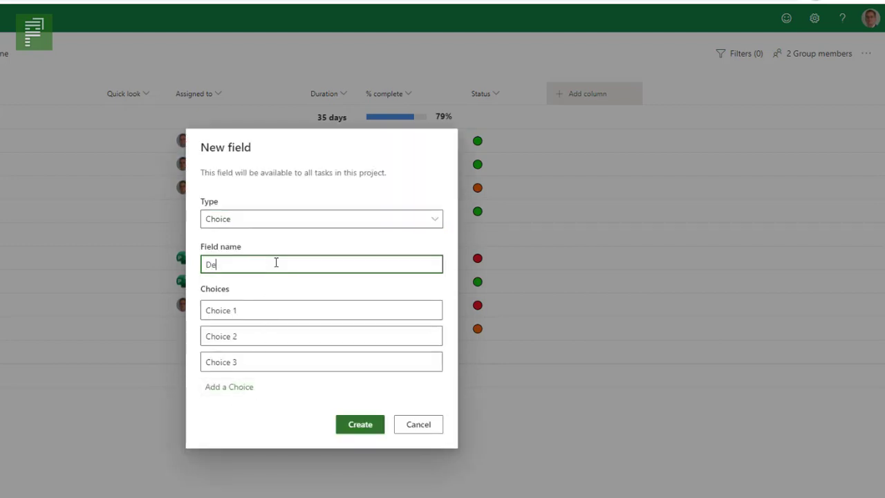
{"action": "type", "text": "partment"}
Set the Department field's three choices to HR, R&D and IT
{"action": "left_click", "coordinate": [275, 315]}
{"action": "type", "text": "HR"}
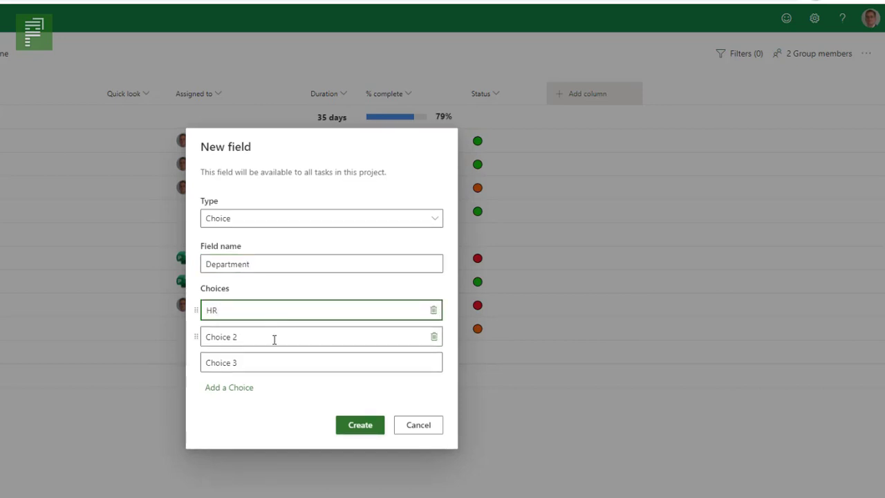
{"action": "left_click", "coordinate": [281, 335]}
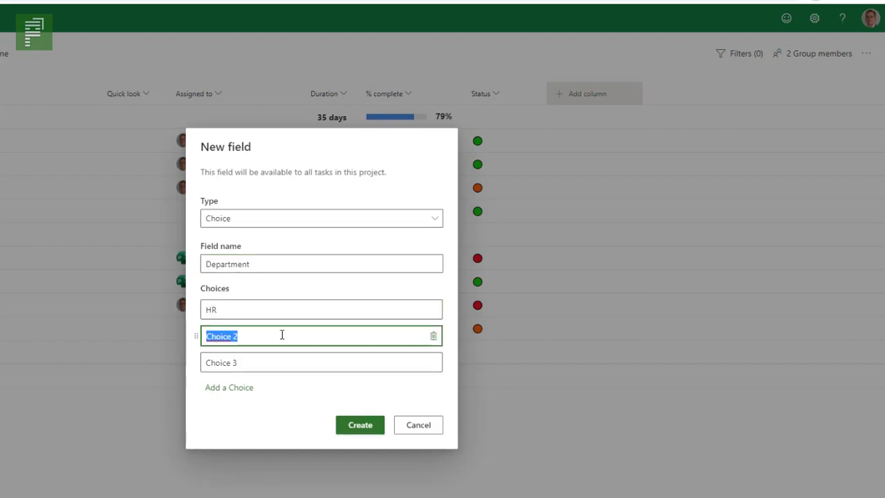
{"action": "type", "text": "R&D"}
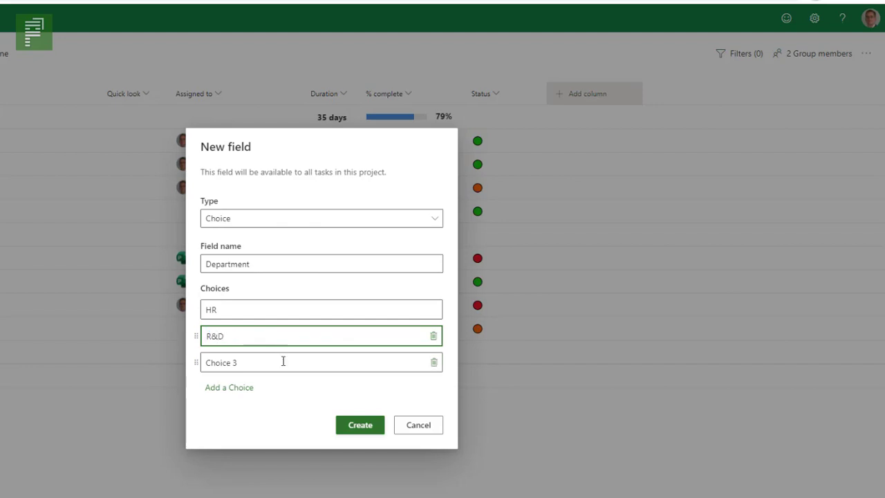
{"action": "left_click", "coordinate": [283, 361]}
{"action": "type", "text": "IT"}
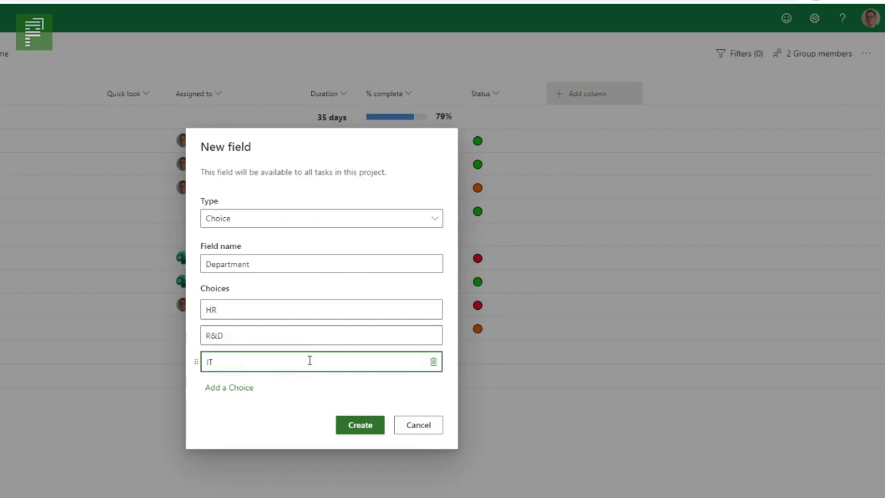
Add a fourth choice to the Department field and remove it again
{"action": "left_click", "coordinate": [221, 388]}
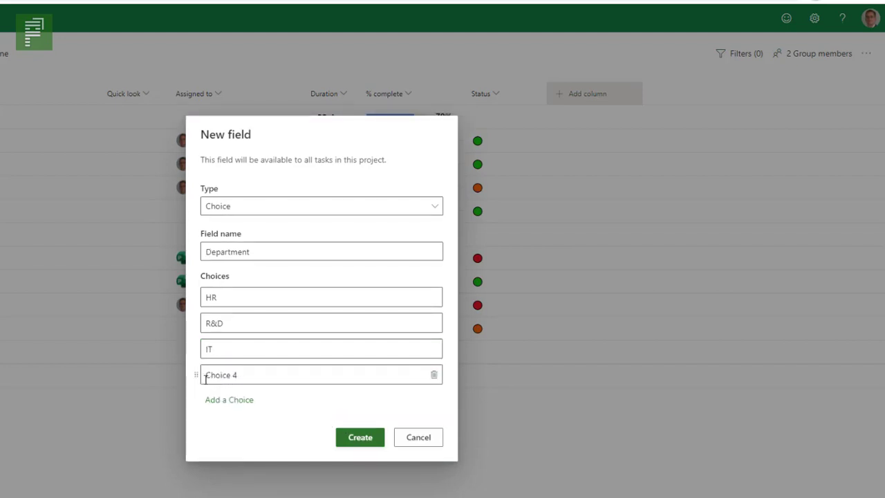
{"action": "mouse_move", "coordinate": [198, 380]}
{"action": "left_mouse_down"}
{"action": "mouse_move", "coordinate": [200, 311]}
{"action": "mouse_move", "coordinate": [199, 374]}
{"action": "left_mouse_up"}
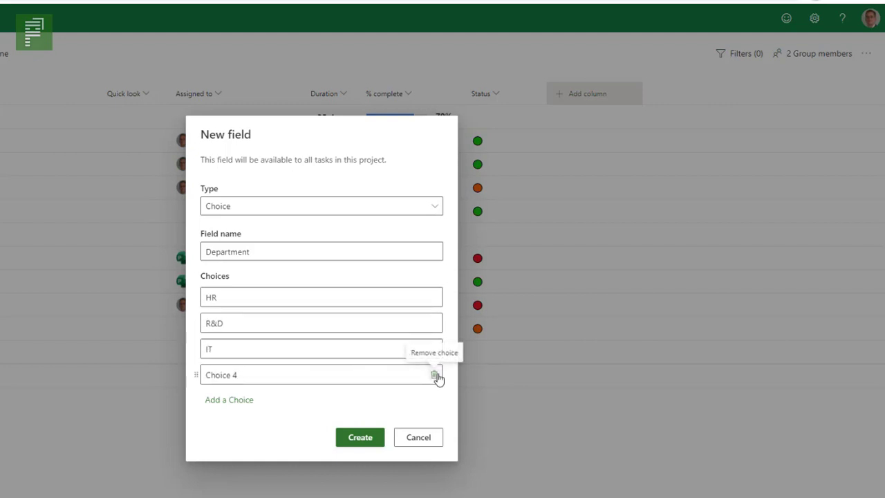
{"action": "left_click", "coordinate": [436, 376]}
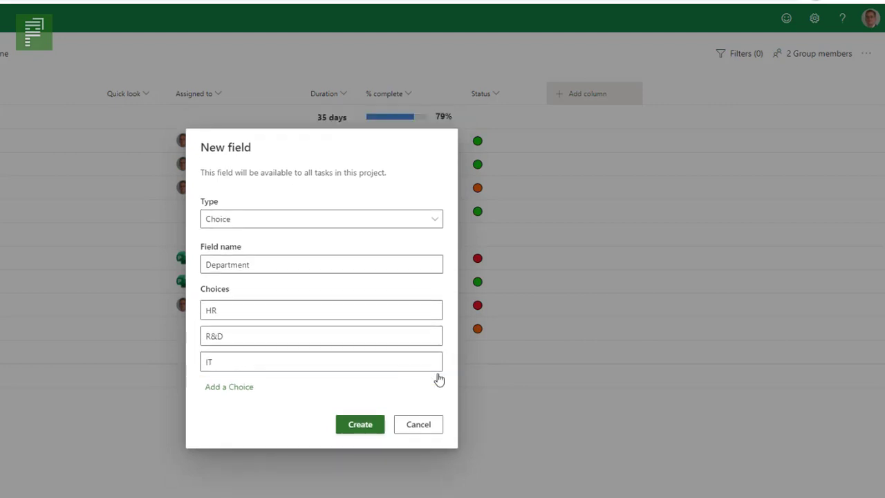
Create the Department field and set the department of Task 1 and Task 2 to IT
{"action": "left_click", "coordinate": [349, 426]}
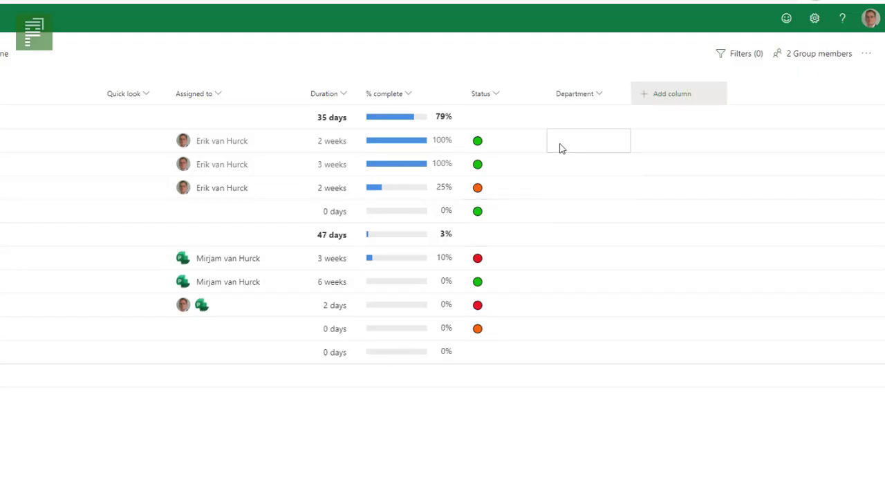
{"action": "left_click", "coordinate": [561, 145]}
{"action": "left_click", "coordinate": [625, 150]}
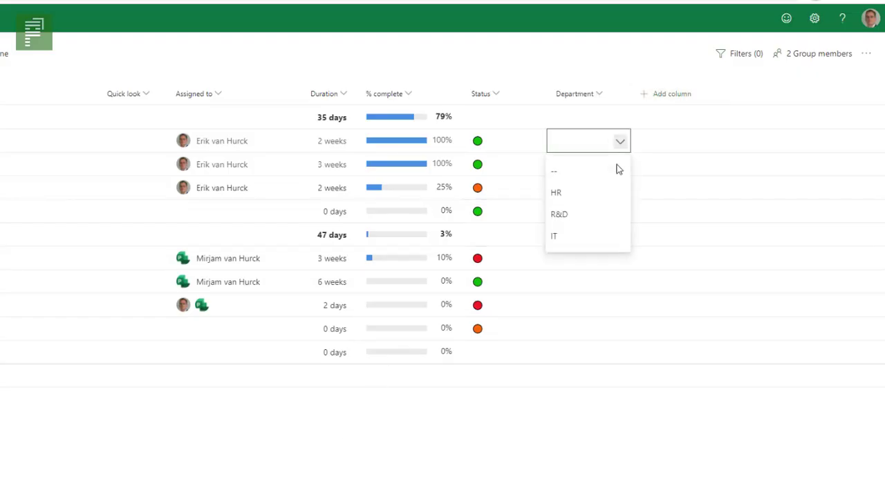
{"action": "left_click", "coordinate": [586, 236]}
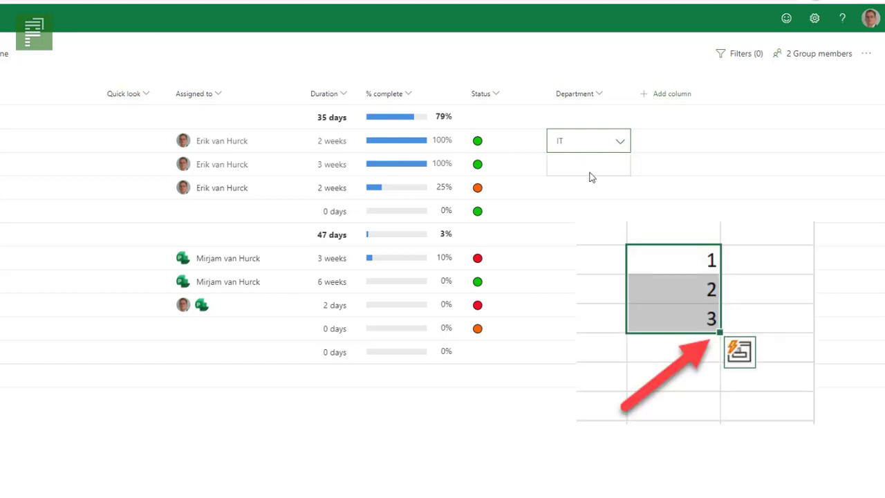
{"action": "left_click", "coordinate": [620, 166]}
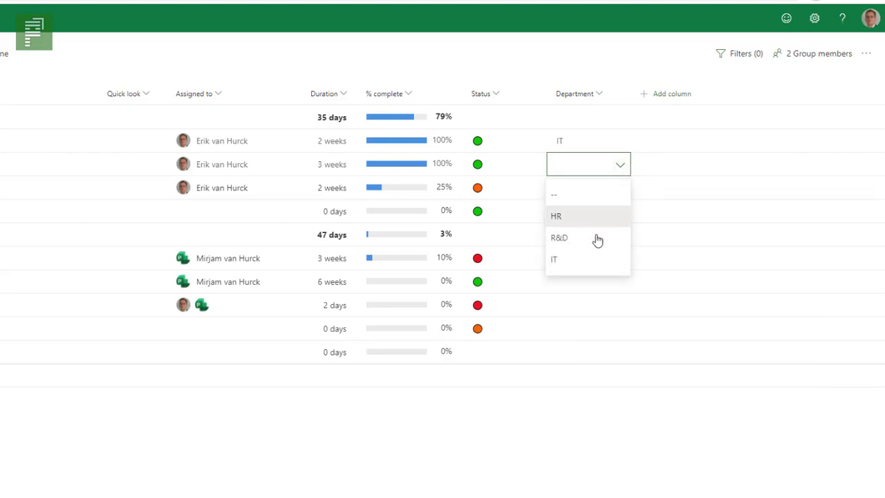
{"action": "left_click", "coordinate": [587, 259]}
{"action": "left_click", "coordinate": [606, 173]}
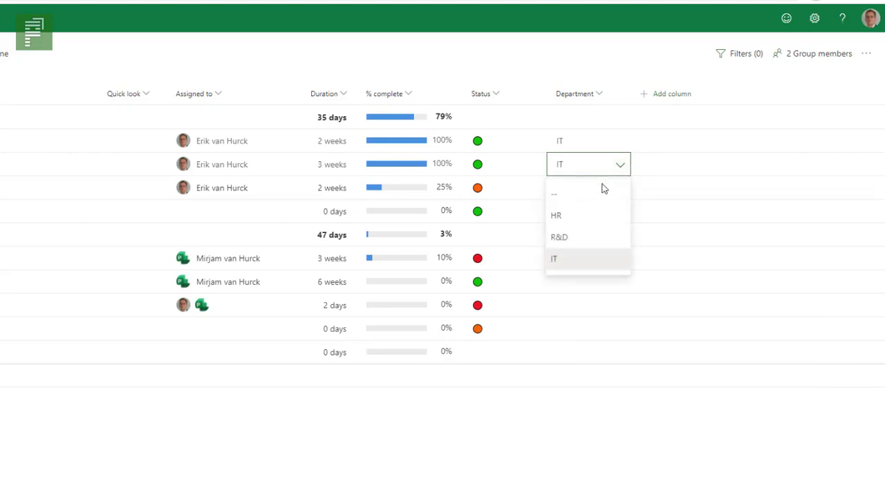
{"action": "left_click", "coordinate": [635, 184]}
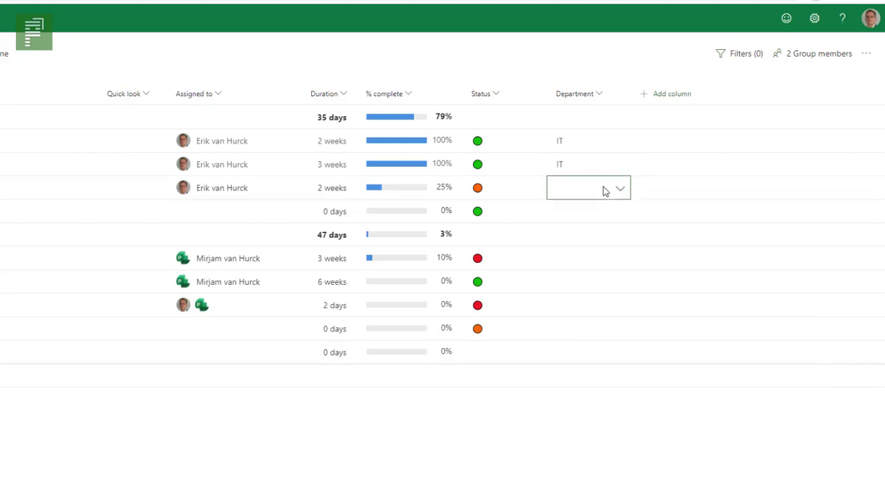
Set the department of Task 3 and Milestone 1 to HR
{"action": "left_click", "coordinate": [620, 191]}
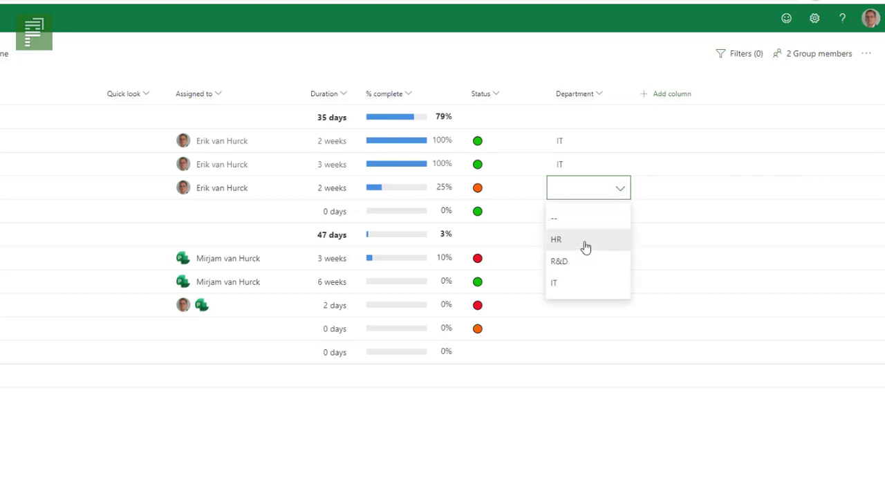
{"action": "left_click", "coordinate": [584, 242]}
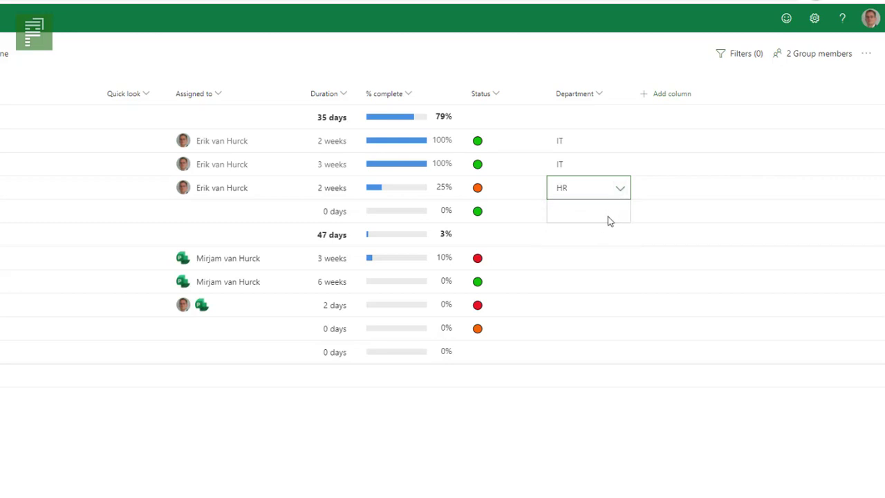
{"action": "left_click", "coordinate": [611, 218]}
{"action": "left_click", "coordinate": [618, 221]}
{"action": "left_click", "coordinate": [581, 264]}
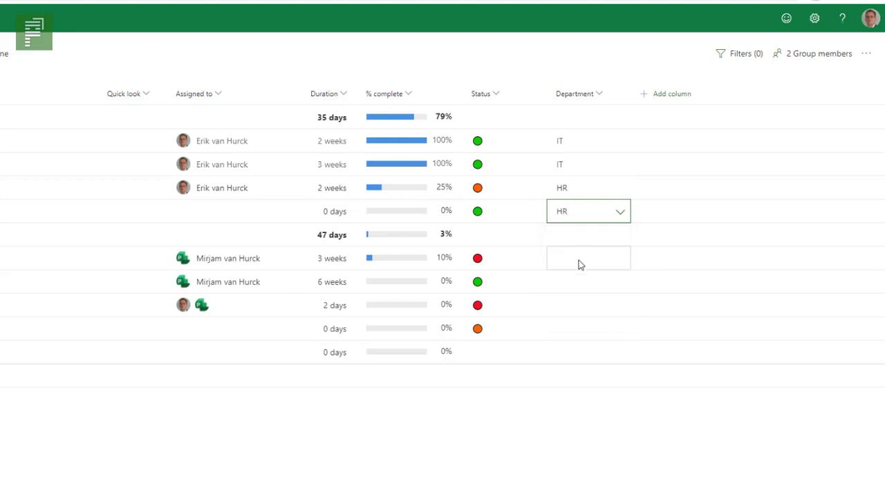
Set the department of Task 4, Task 5 and Task 6 under Summary 2 to R&D
{"action": "left_click", "coordinate": [589, 263]}
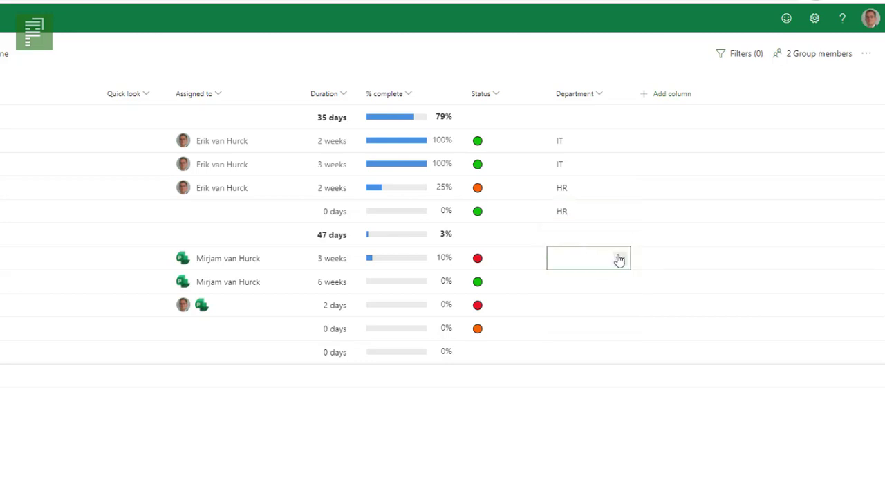
{"action": "left_click", "coordinate": [620, 260]}
{"action": "left_click", "coordinate": [573, 339]}
{"action": "left_click", "coordinate": [619, 286]}
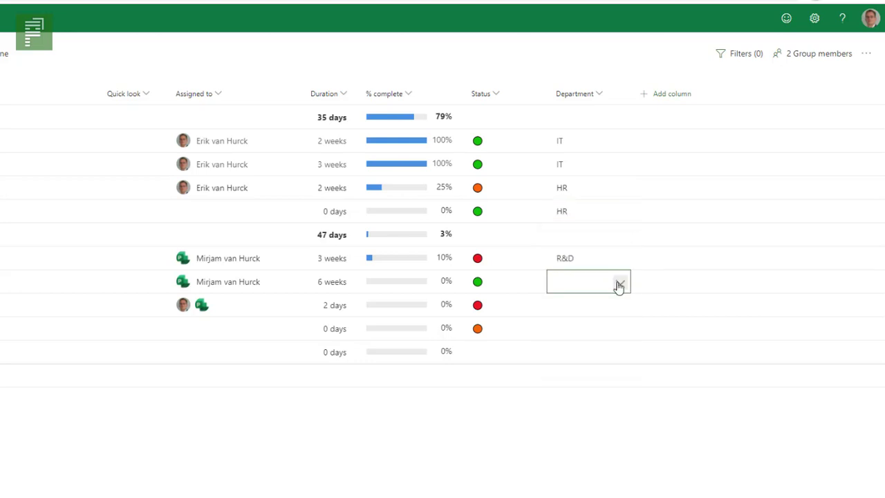
{"action": "left_click", "coordinate": [619, 286]}
{"action": "left_click", "coordinate": [589, 353]}
{"action": "left_click", "coordinate": [612, 306]}
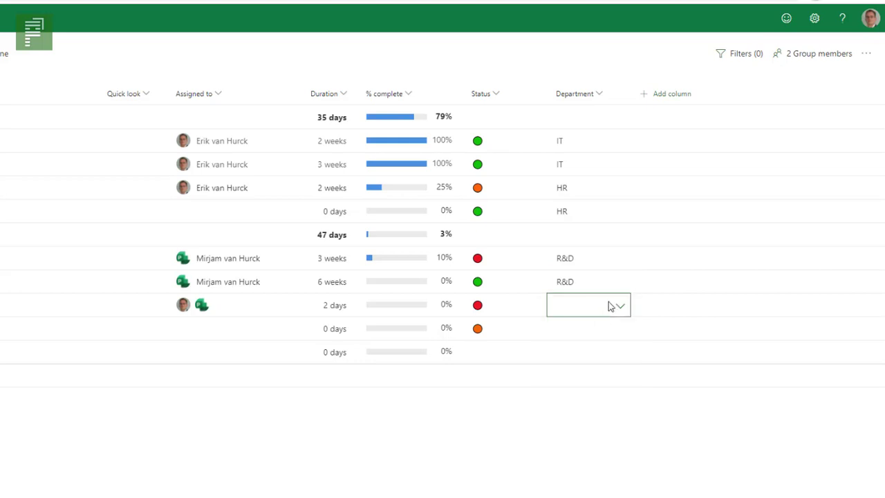
{"action": "left_click", "coordinate": [619, 307]}
{"action": "left_click", "coordinate": [570, 379]}
{"action": "left_click", "coordinate": [608, 320]}
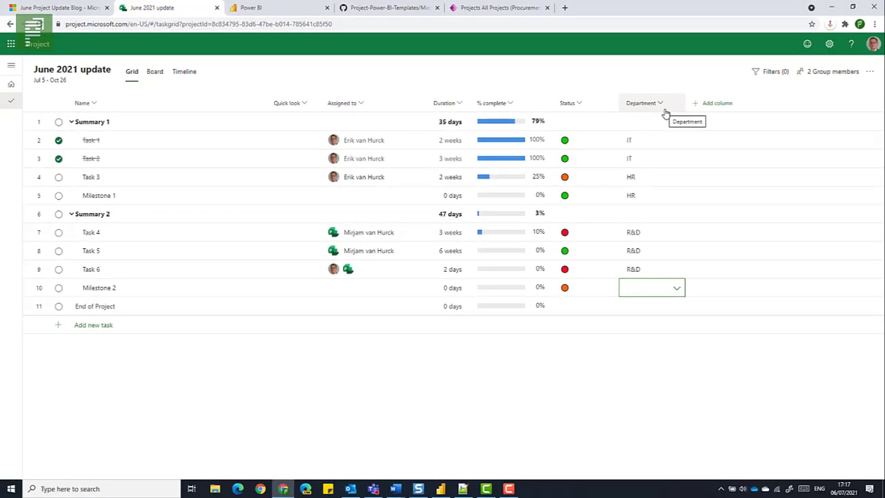
Switch to the June Project Update Blog and read the entries on Filter by Progress States and Filter on the Board & Timeline
{"action": "left_click", "coordinate": [76, 8]}
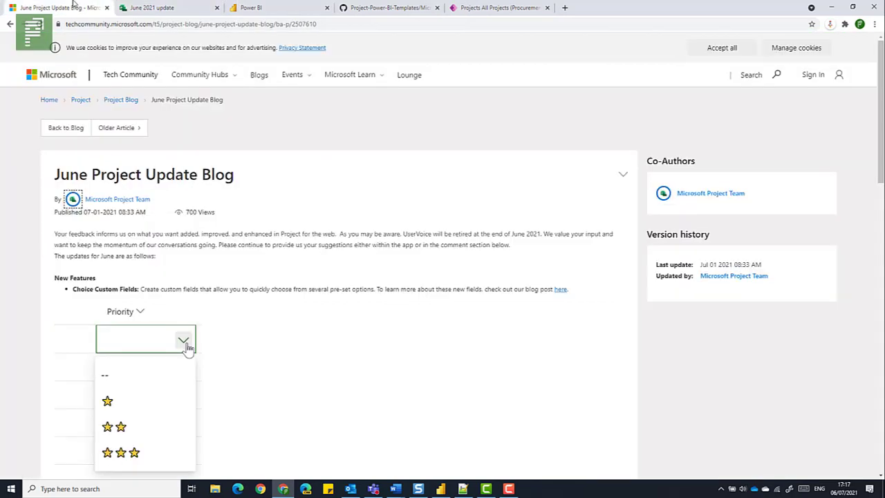
{"action": "scroll", "coordinate": [55, 323], "scroll_direction": "down", "scroll_amount": 6}
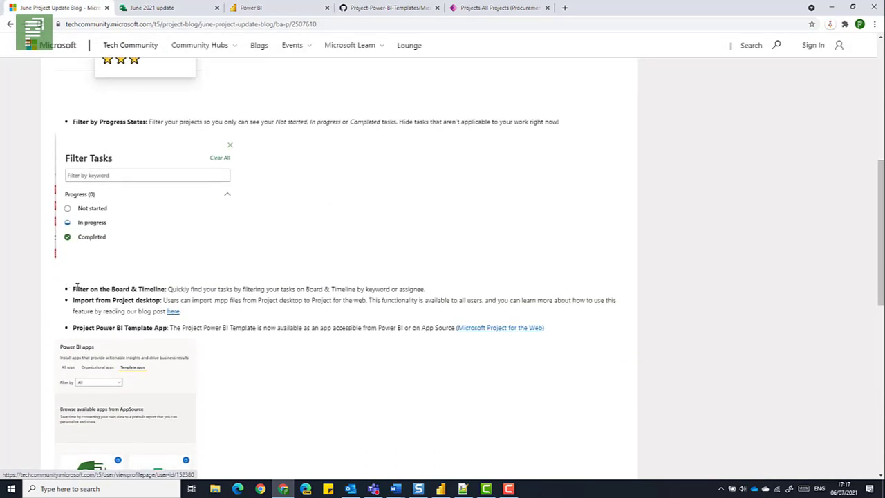
{"action": "left_click_drag", "start_coordinate": [74, 287], "coordinate": [168, 289]}
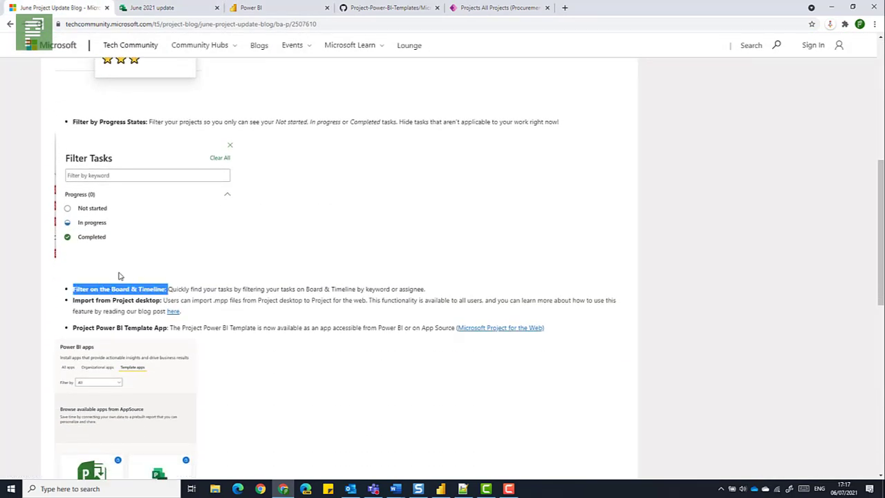
{"action": "scroll", "coordinate": [90, 143], "scroll_direction": "up", "scroll_amount": 1}
{"action": "left_click_drag", "start_coordinate": [80, 166], "coordinate": [127, 168]}
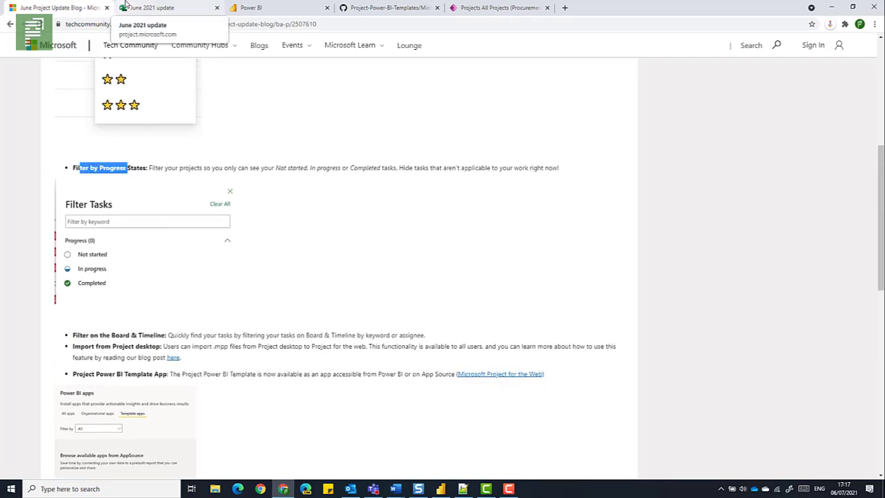
Return to the June 2021 update project and filter its tasks by the Not started and In progress states
{"action": "left_click", "coordinate": [127, 5]}
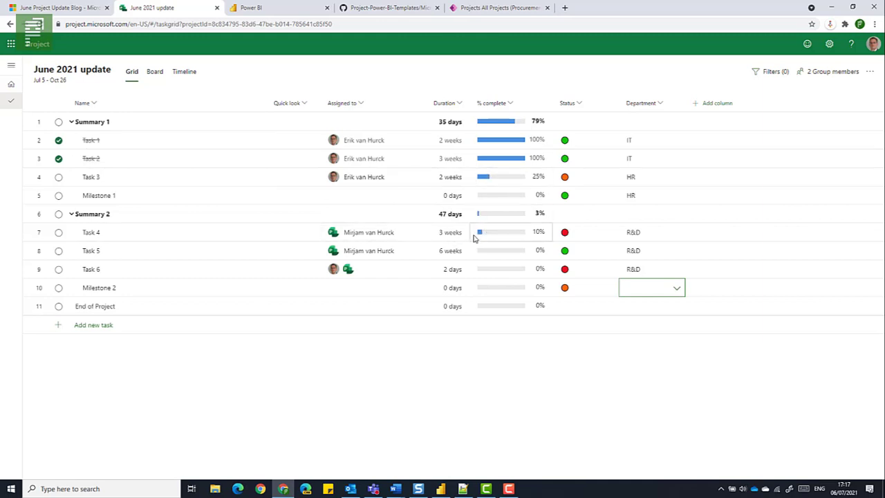
{"action": "left_click", "coordinate": [773, 80]}
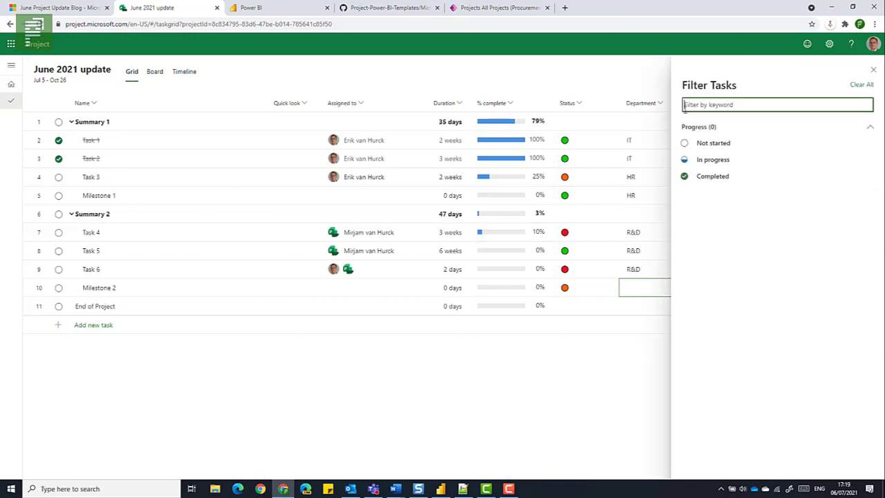
{"action": "left_click", "coordinate": [707, 144]}
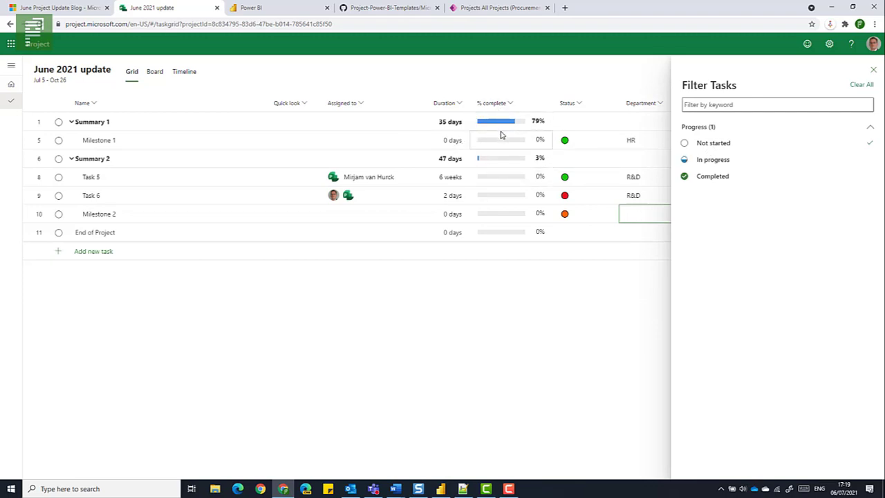
{"action": "left_click", "coordinate": [713, 160]}
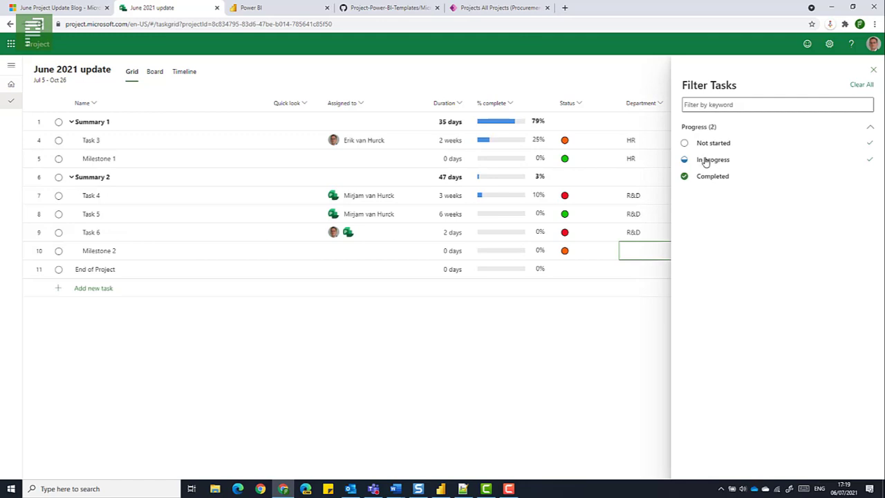
Clear the Not started and In progress filters and filter the tasks by Completed only
{"action": "left_click", "coordinate": [871, 146]}
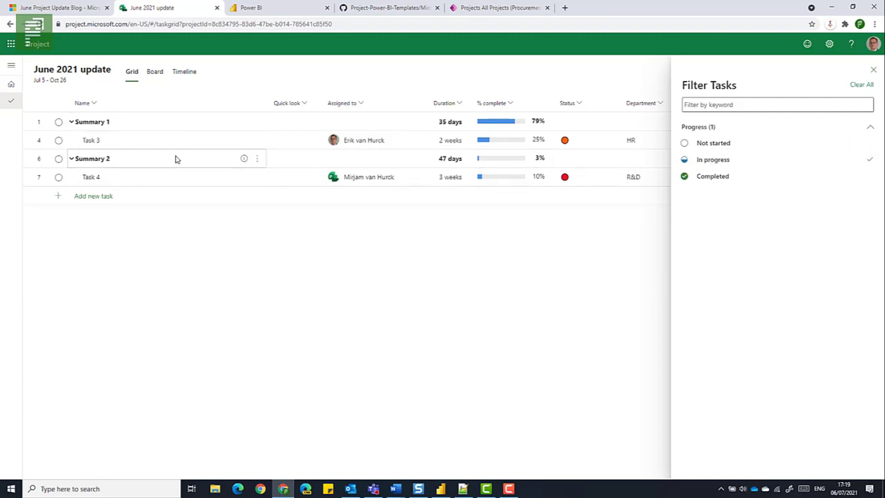
{"action": "left_click", "coordinate": [703, 161]}
{"action": "left_click", "coordinate": [705, 181]}
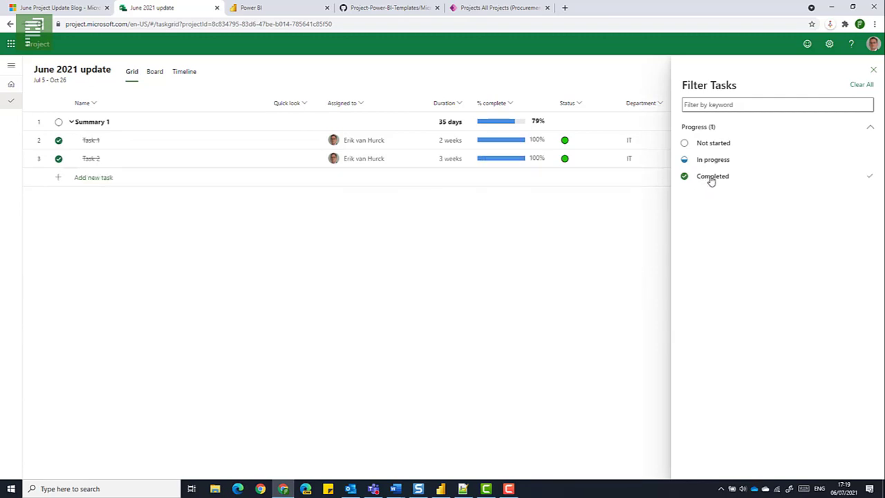
Clear the Completed filter and filter the grid tasks by the keyword HR
{"action": "left_click", "coordinate": [711, 182]}
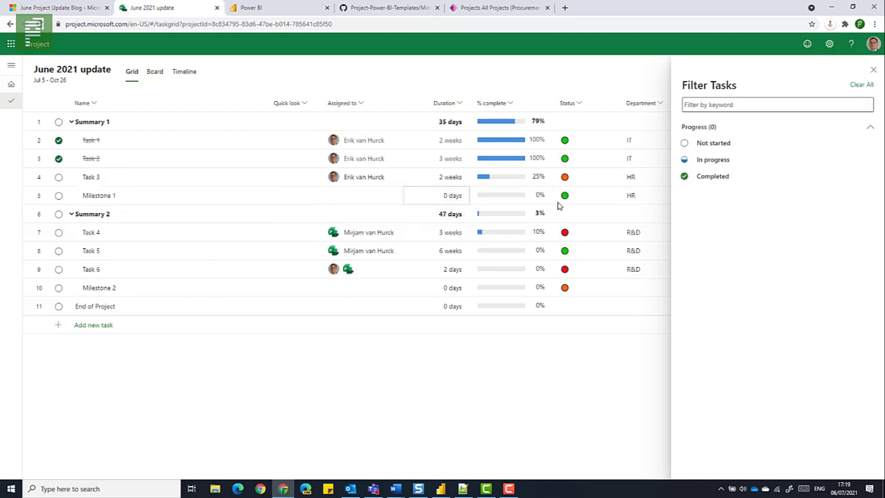
{"action": "left_click", "coordinate": [735, 105]}
{"action": "type", "text": "HR"}
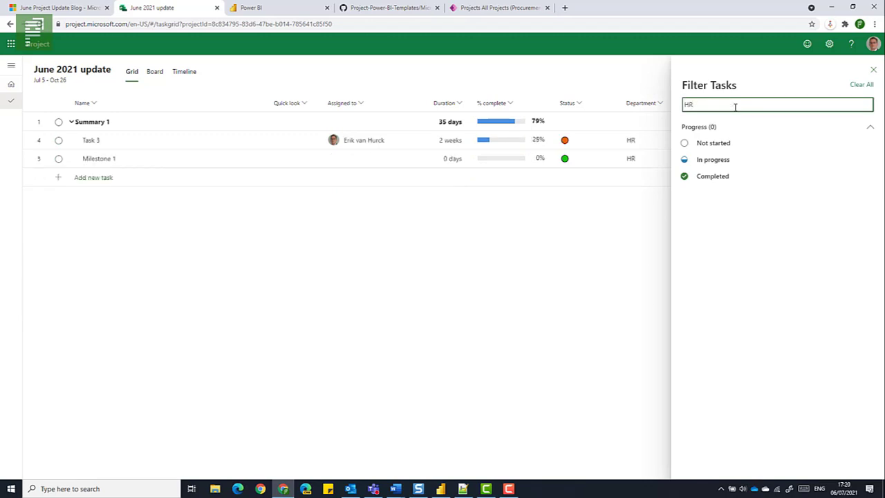
Replace the HR keyword filter with IT, and clear the keyword to close the task filter
{"action": "key", "text": "BackSpace"}
{"action": "key", "text": "BackSpace"}
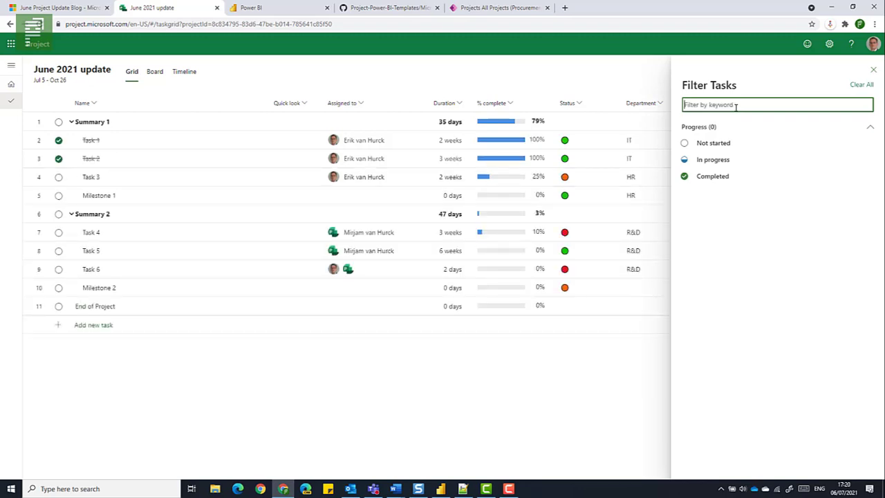
{"action": "type", "text": "IT"}
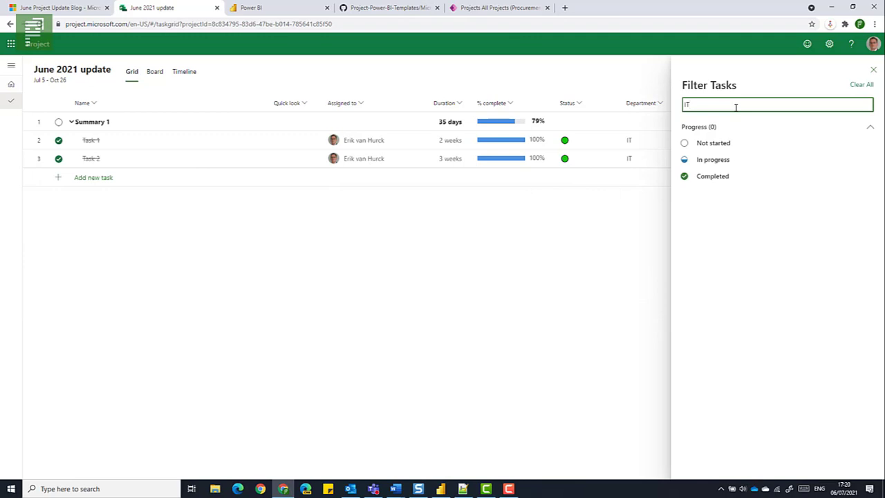
{"action": "key", "text": "BackSpace"}
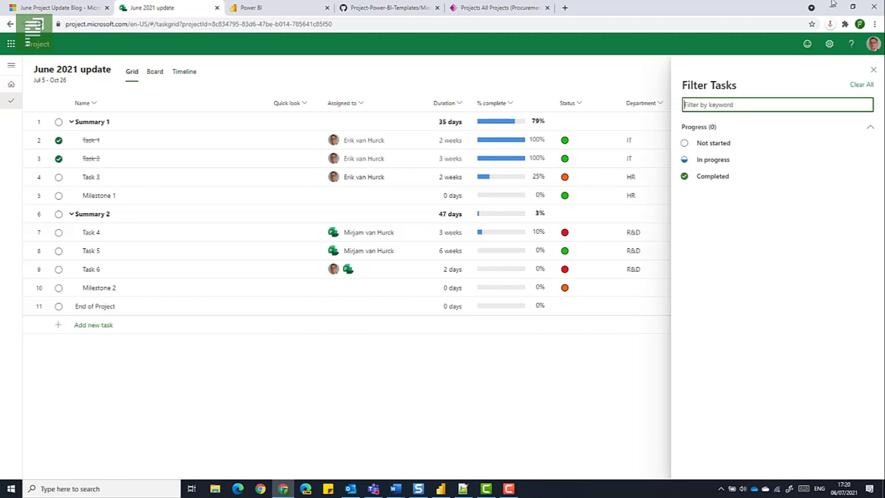
{"action": "left_click", "coordinate": [873, 69]}
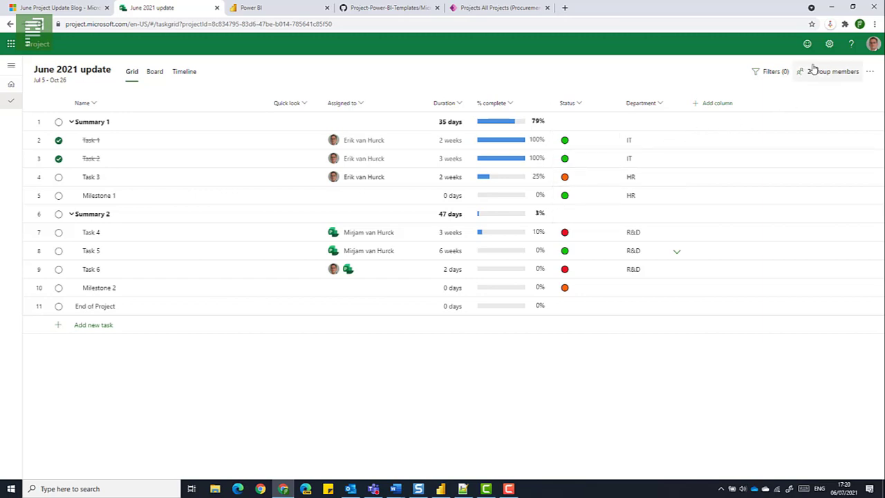
Export the June 2021 update project to Excel and open the exported workbook
{"action": "left_click", "coordinate": [870, 72]}
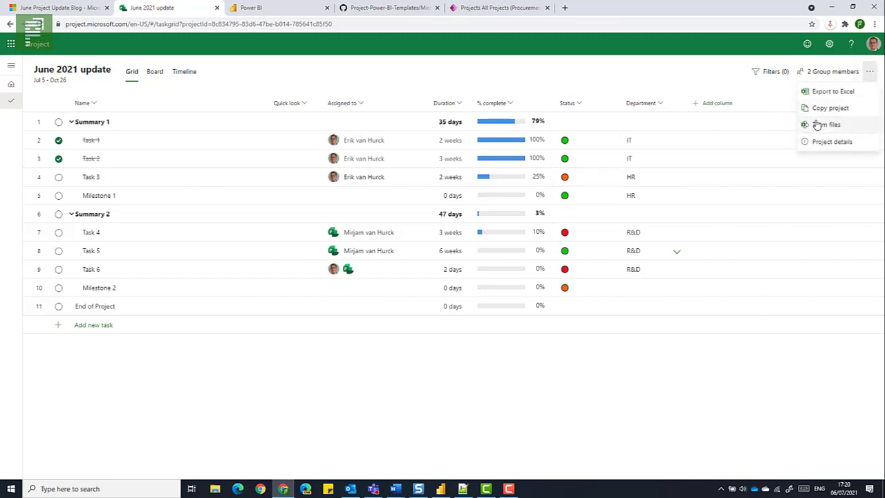
{"action": "left_click", "coordinate": [825, 93]}
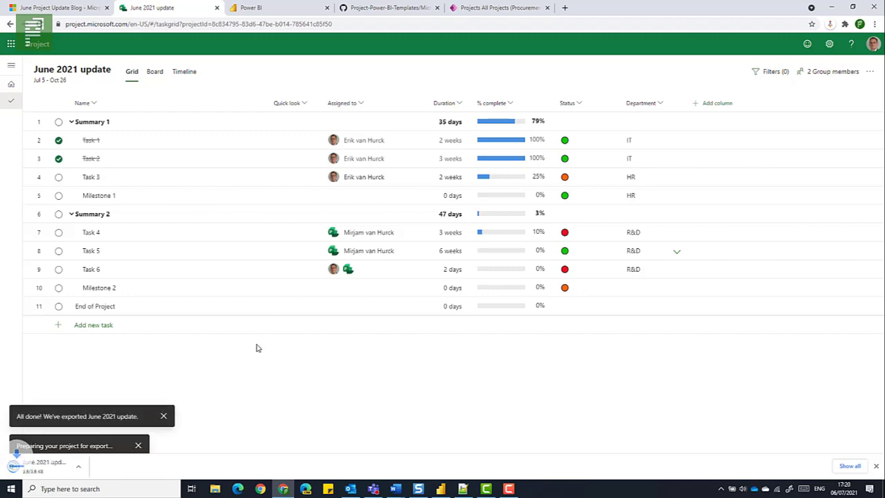
{"action": "left_click", "coordinate": [65, 466]}
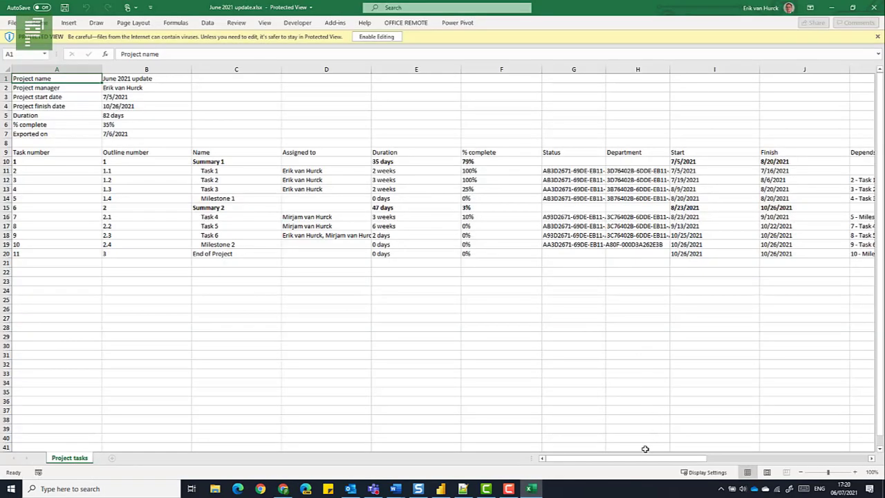
Examine the exported task columns in Excel, including Status and Department, and close the workbook
{"action": "left_click_drag", "start_coordinate": [645, 458], "coordinate": [815, 458]}
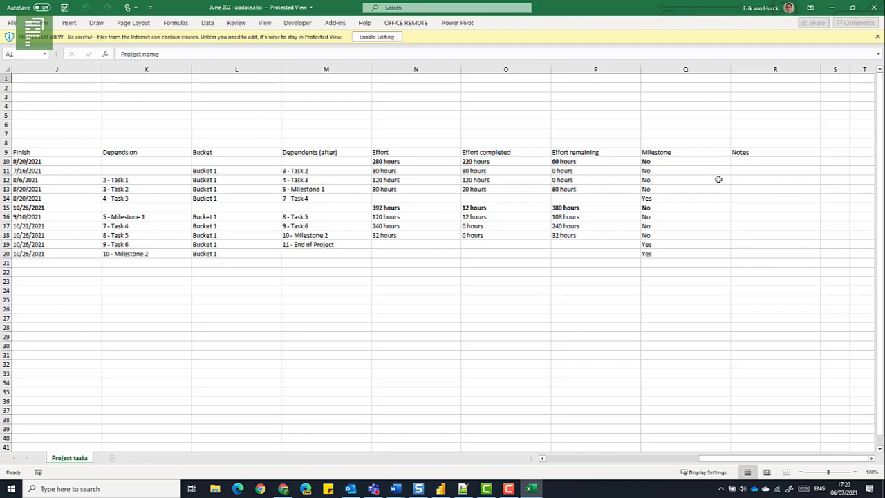
{"action": "left_click", "coordinate": [553, 237]}
{"action": "key", "text": "Left"}
{"action": "key", "text": "Left"}
{"action": "key", "text": "Left"}
{"action": "key", "text": "Left"}
{"action": "key", "text": "Left"}
{"action": "key", "text": "Left"}
{"action": "key", "text": "Left"}
{"action": "key", "text": "Left"}
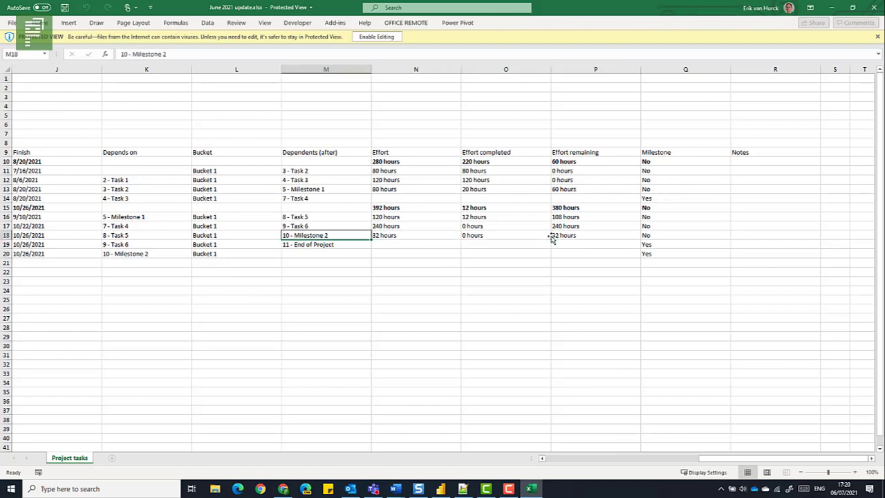
{"action": "key", "text": "Left"}
{"action": "key", "text": "Left"}
{"action": "key", "text": "Left"}
{"action": "key", "text": "Left"}
{"action": "key", "text": "Left"}
{"action": "key", "text": "Left"}
{"action": "key", "text": "Left"}
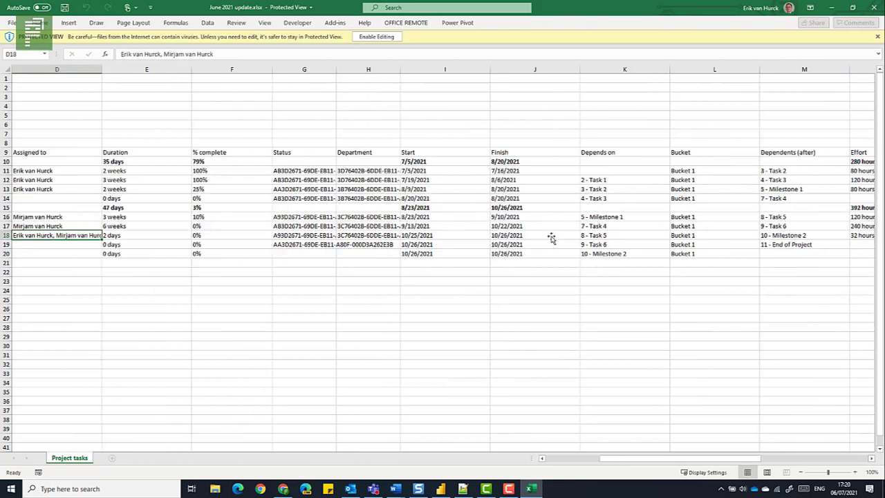
{"action": "key", "text": "Right"}
{"action": "key", "text": "Right"}
{"action": "key", "text": "Right"}
{"action": "key", "text": "Right"}
{"action": "key", "text": "Right"}
{"action": "key", "text": "Right"}
{"action": "key", "text": "Right"}
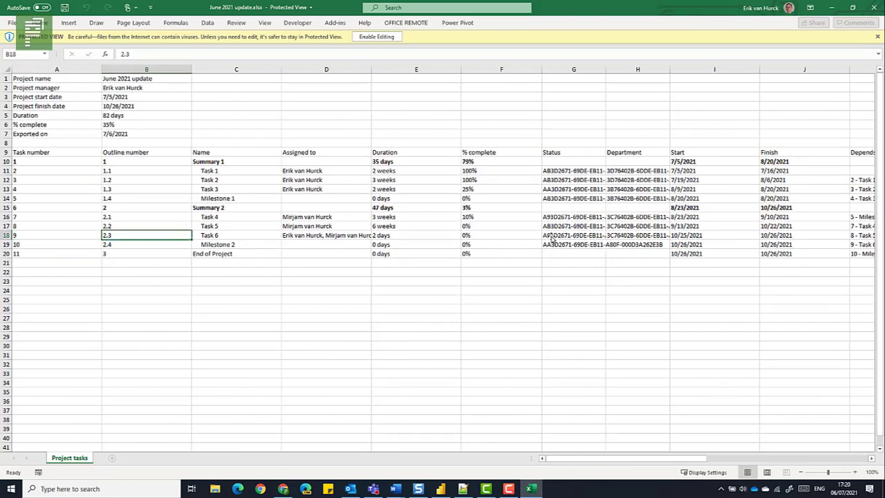
{"action": "key", "text": "Right"}
{"action": "key", "text": "Right"}
{"action": "key", "text": "Right"}
{"action": "key", "text": "Right"}
{"action": "key", "text": "Right"}
{"action": "key", "text": "Right"}
{"action": "key", "text": "Right"}
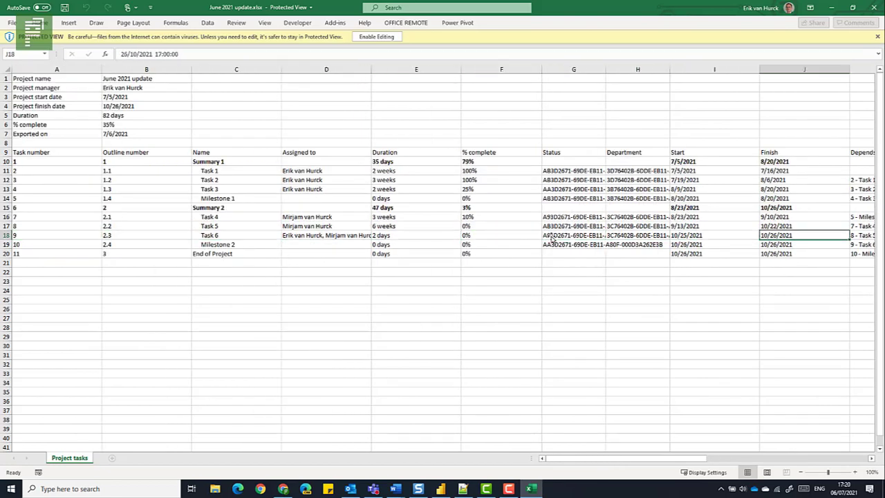
{"action": "key", "text": "Right"}
{"action": "key", "text": "Right"}
{"action": "key", "text": "Right"}
{"action": "key", "text": "Right"}
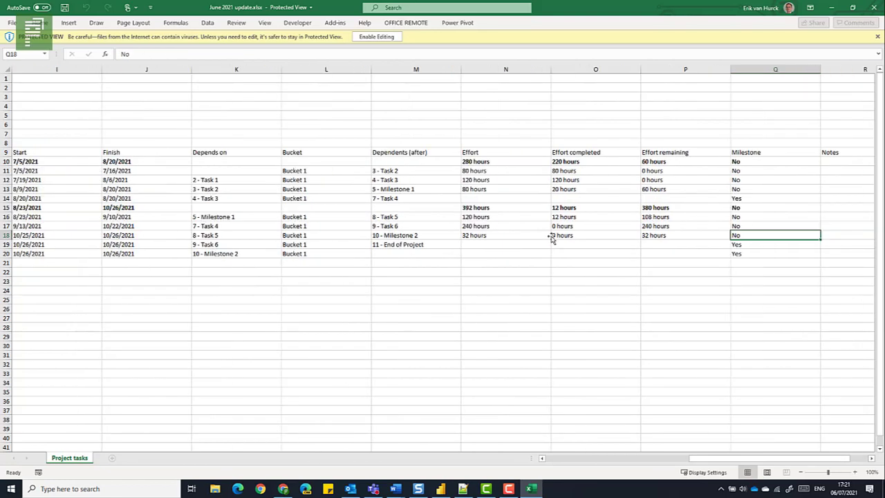
{"action": "left_click", "coordinate": [875, 7]}
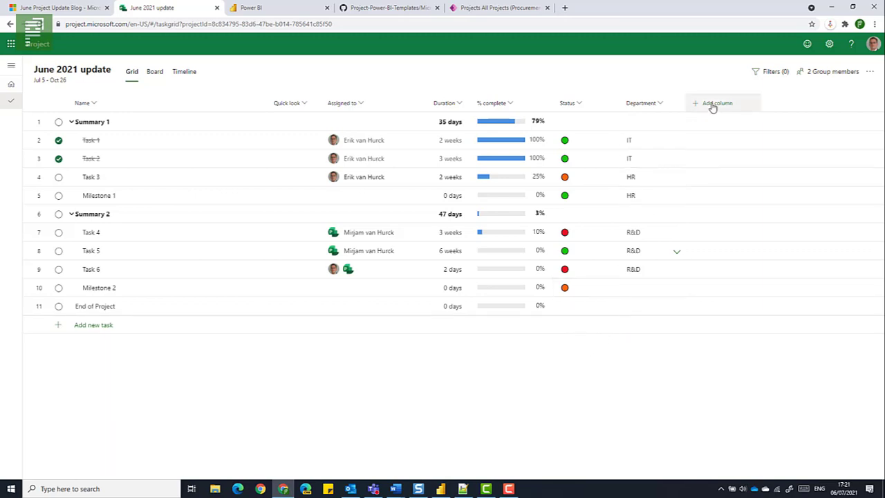
Show the project as a board, filter its tasks by the keyword HR, and clear the keyword
{"action": "left_click", "coordinate": [155, 72]}
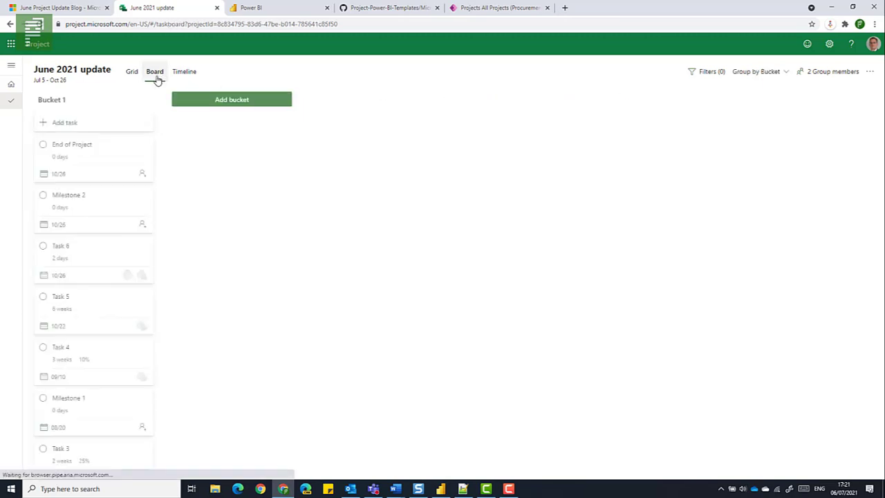
{"action": "left_click", "coordinate": [721, 72]}
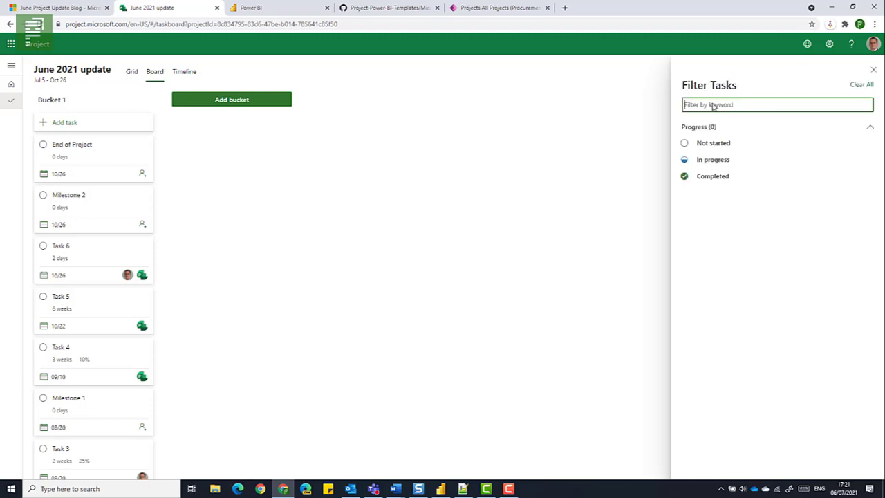
{"action": "type", "text": "HR"}
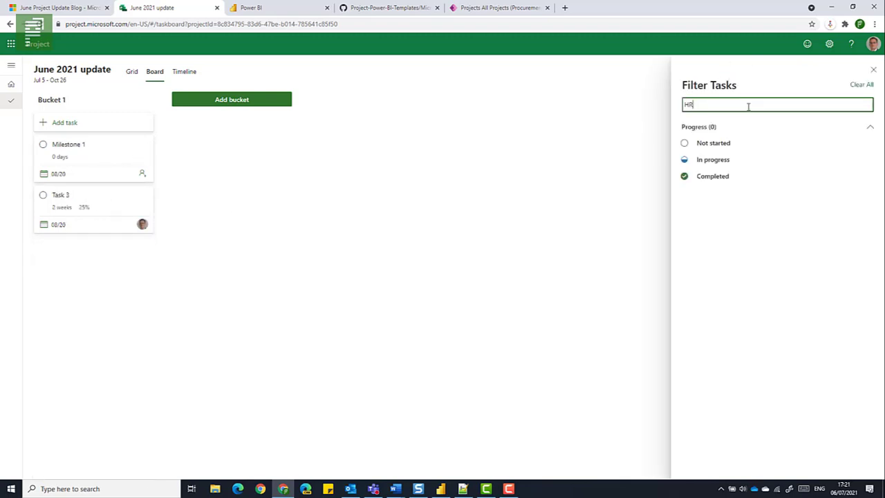
{"action": "left_click_drag", "start_coordinate": [748, 104], "coordinate": [677, 103]}
{"action": "key", "text": "BackSpace"}
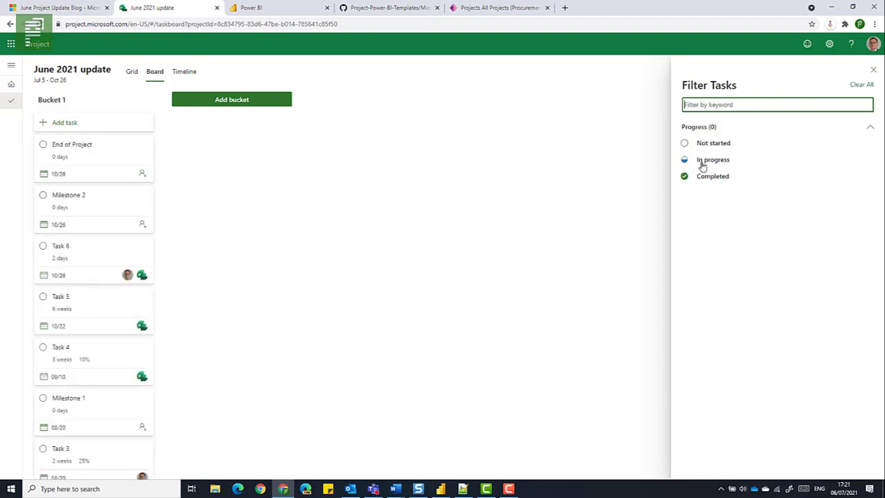
Filter the board tasks by In progress and then by Completed only, clearing each filter after viewing
{"action": "left_click", "coordinate": [706, 165]}
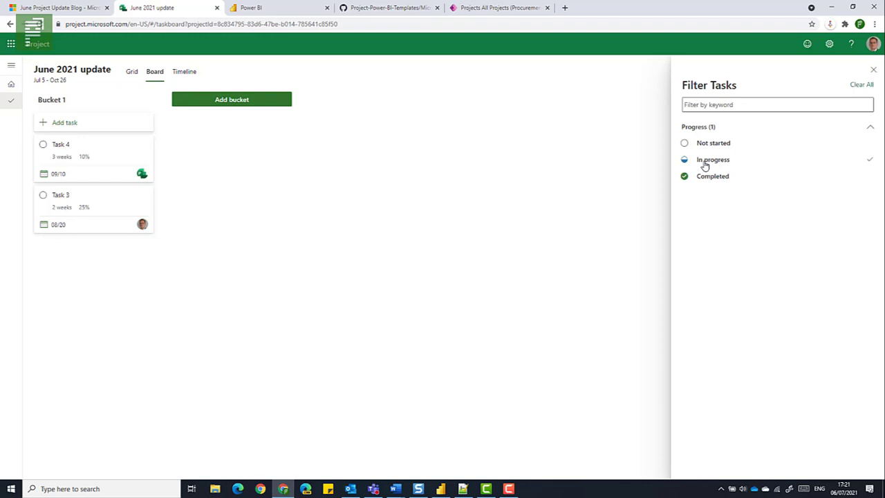
{"action": "left_click", "coordinate": [705, 165]}
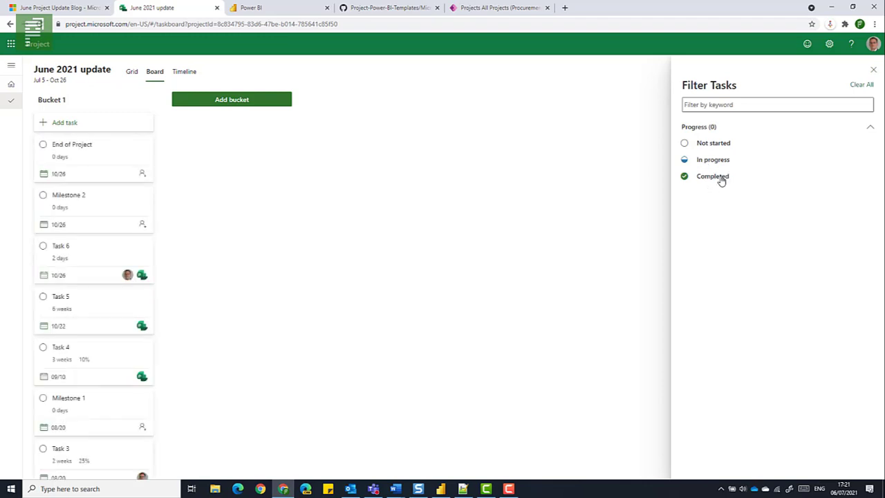
{"action": "left_click", "coordinate": [721, 181]}
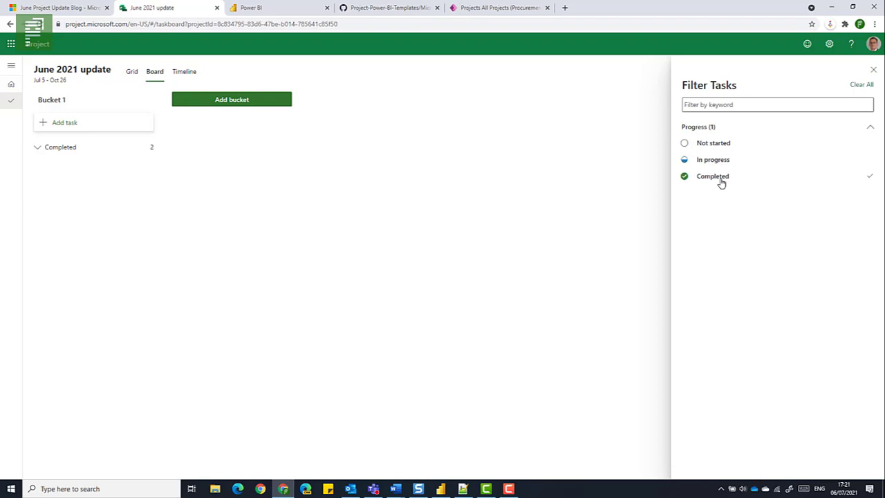
{"action": "left_click", "coordinate": [721, 181]}
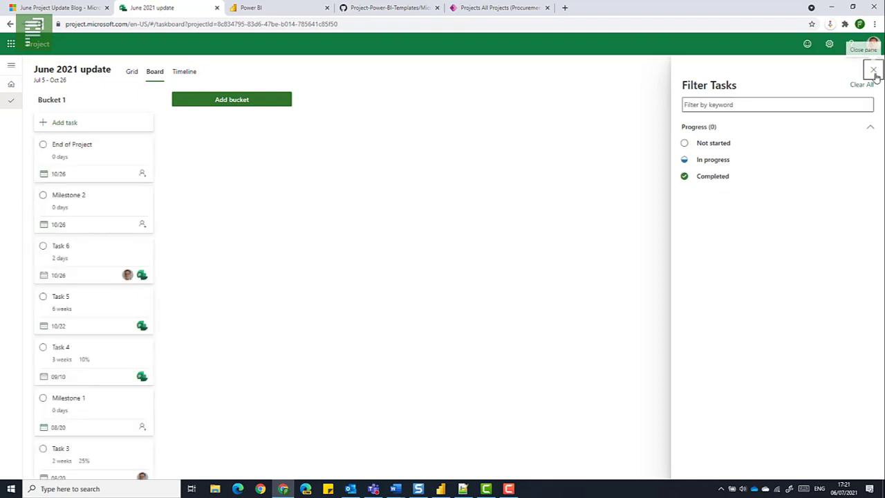
{"action": "left_click", "coordinate": [874, 72]}
Show the project as a timeline, filter its tasks by the keyword HR, and clear the keyword
{"action": "left_click", "coordinate": [185, 71]}
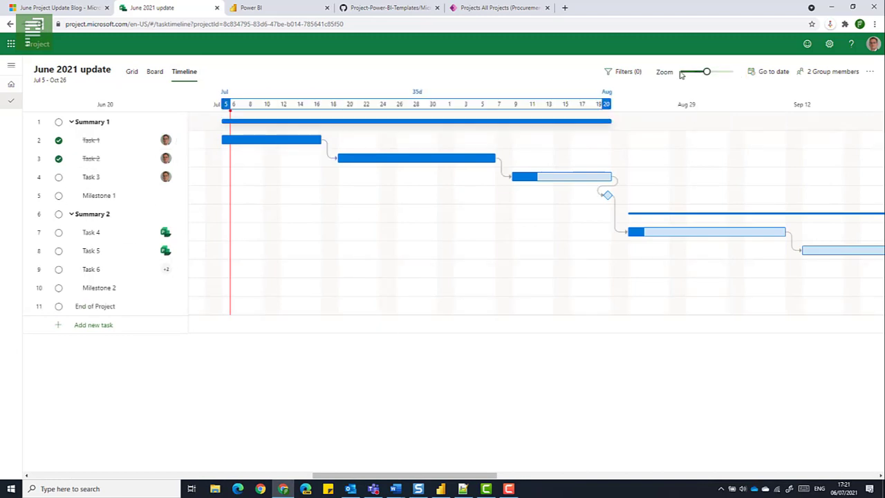
{"action": "left_click", "coordinate": [618, 72]}
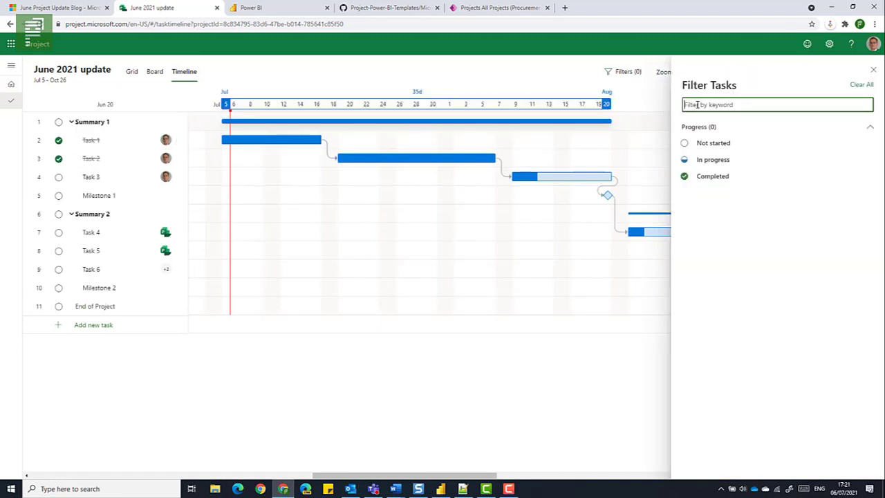
{"action": "type", "text": "HR"}
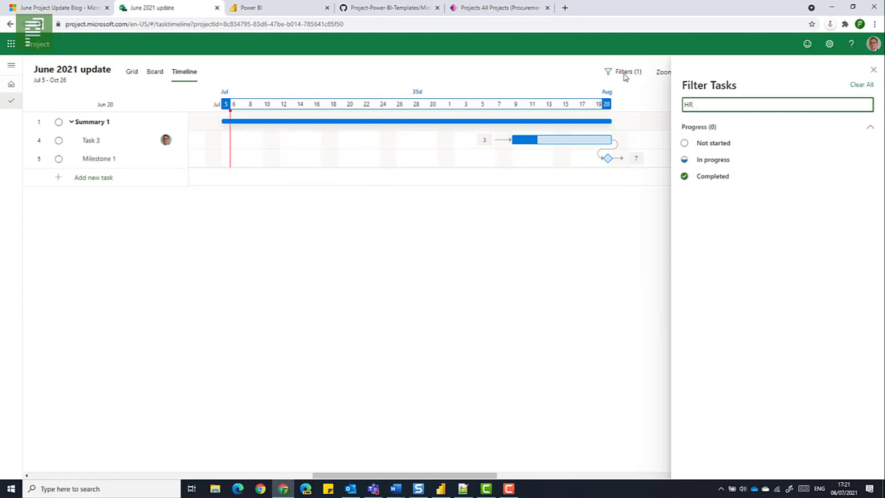
{"action": "key", "text": "BackSpace"}
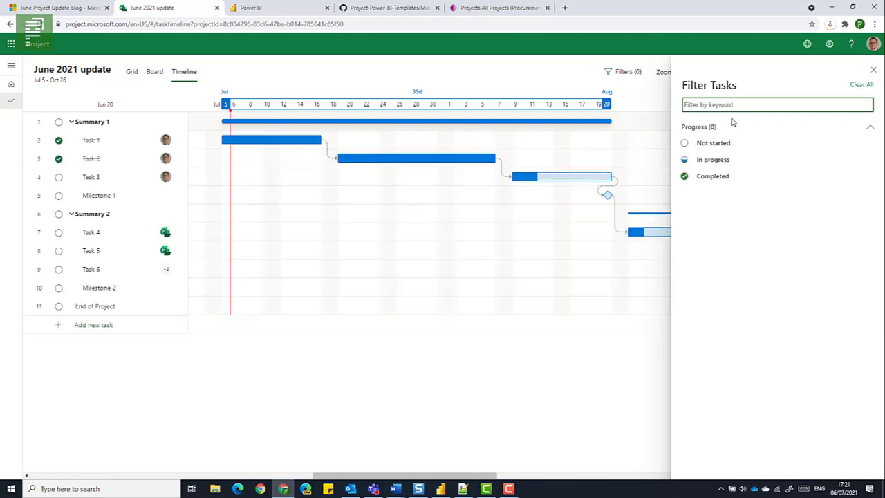
Filter the timeline tasks by In progress, and clear the filter to show all tasks again
{"action": "left_click", "coordinate": [697, 163]}
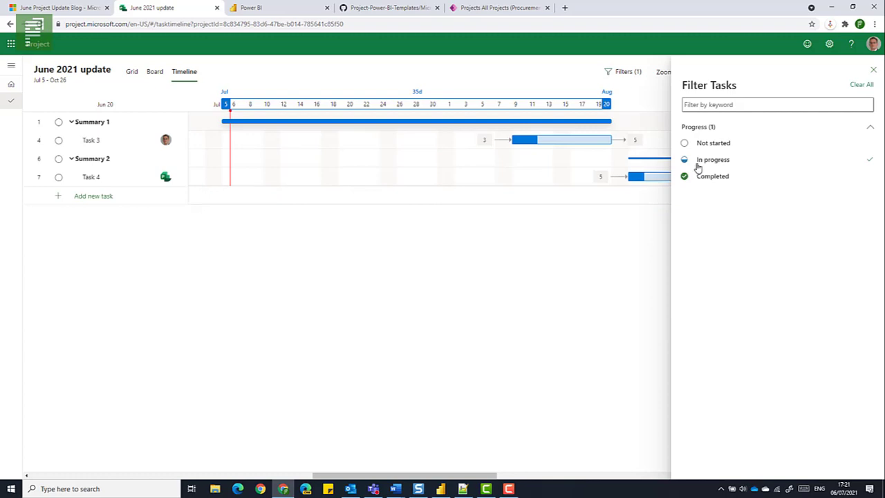
{"action": "left_click", "coordinate": [698, 165]}
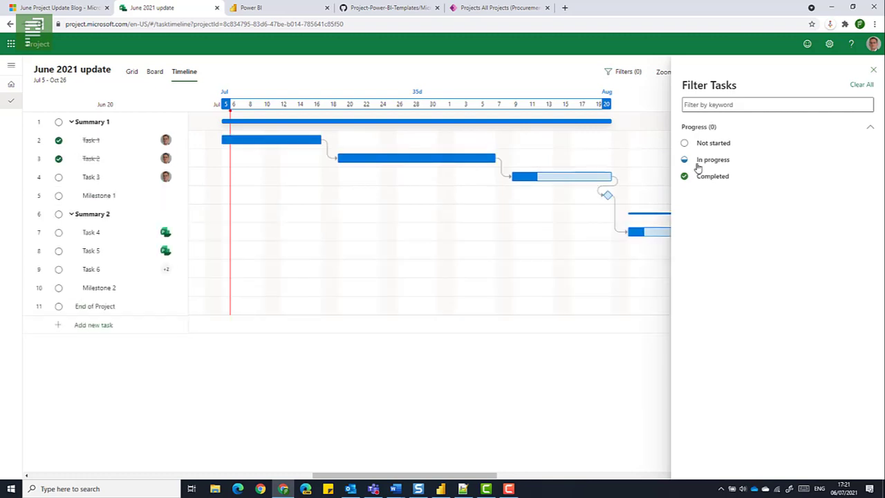
{"action": "left_click", "coordinate": [873, 71]}
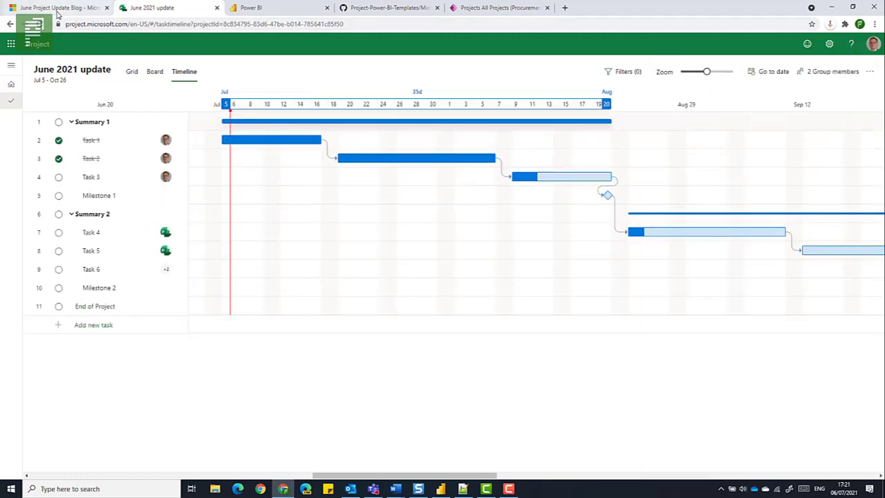
Switch to the June Project Update Blog and read from Choice Custom Fields to the Project Power BI Template App entry
{"action": "left_click", "coordinate": [58, 9]}
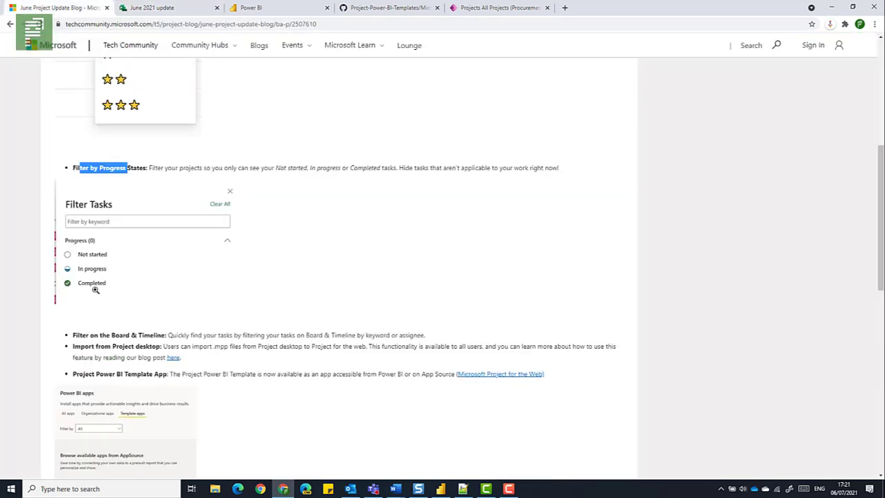
{"action": "scroll", "coordinate": [97, 285], "scroll_direction": "up", "scroll_amount": 3}
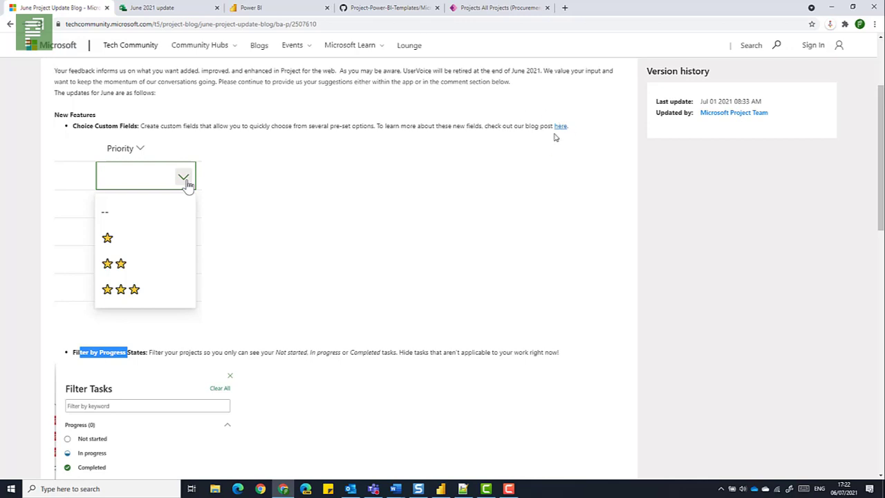
{"action": "scroll", "coordinate": [417, 255], "scroll_direction": "down", "scroll_amount": 1}
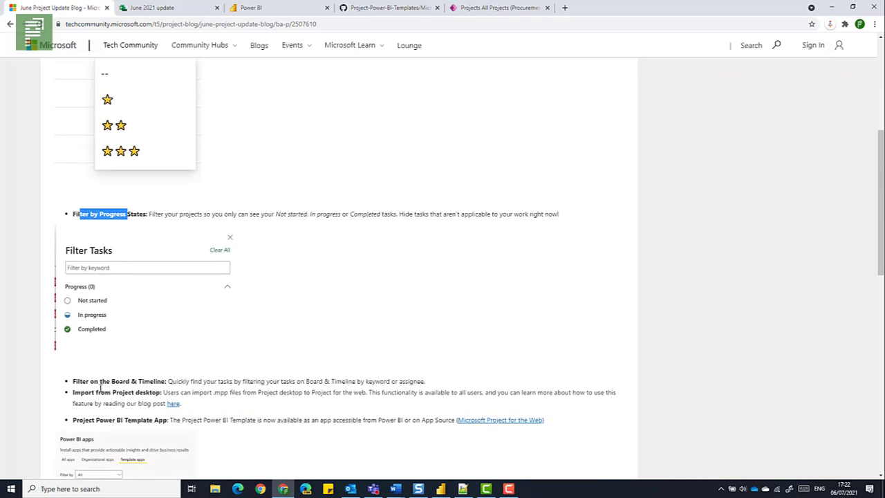
{"action": "scroll", "coordinate": [107, 391], "scroll_direction": "down", "scroll_amount": 4}
{"action": "left_click_drag", "start_coordinate": [76, 235], "coordinate": [169, 236]}
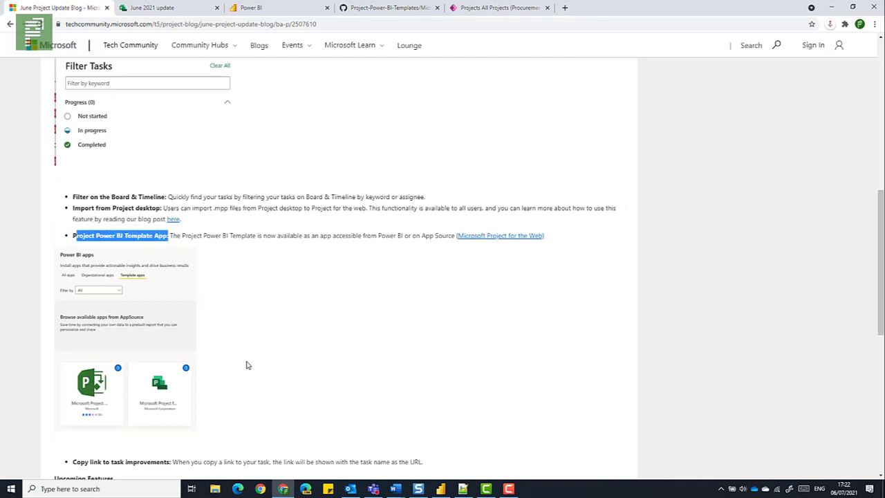
Read on in the blog to the Upcoming Features entries, and switch to the Project for the web home page
{"action": "scroll", "coordinate": [243, 368], "scroll_direction": "down", "scroll_amount": 1}
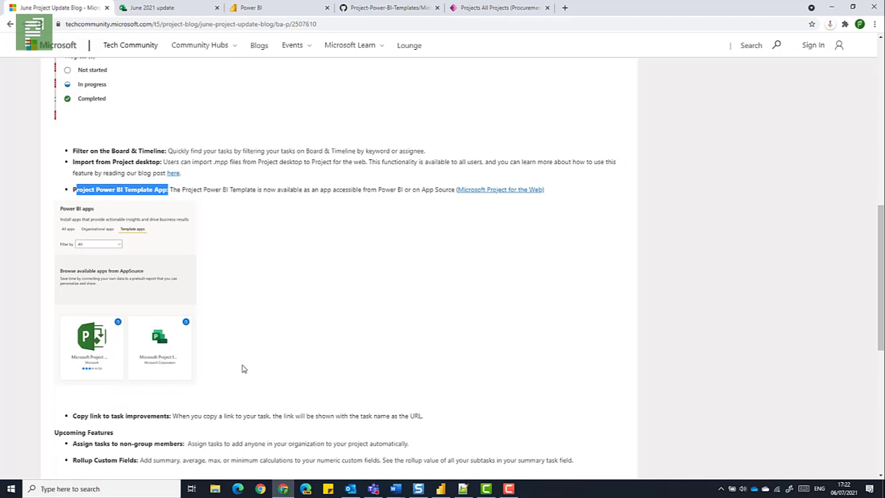
{"action": "scroll", "coordinate": [245, 368], "scroll_direction": "down", "scroll_amount": 1}
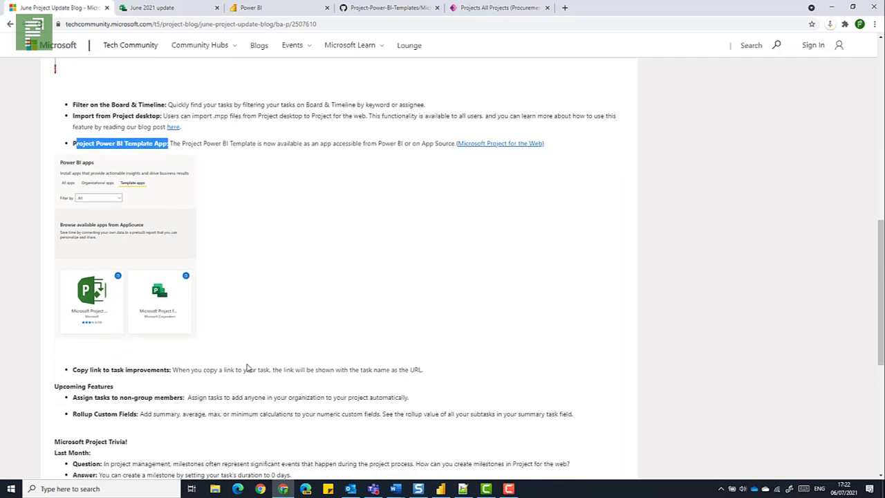
{"action": "left_click", "coordinate": [165, 10]}
{"action": "left_click", "coordinate": [18, 88]}
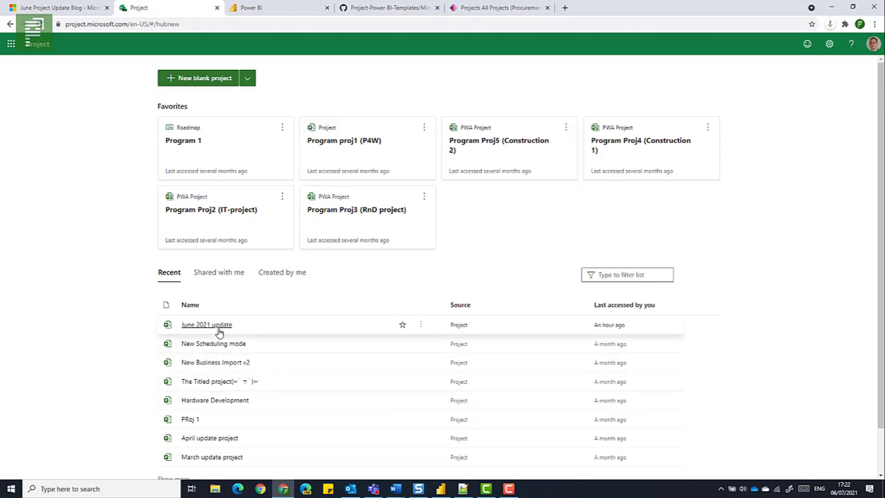
Switch to Power BI, search the AppSource apps for "project", and open the Microsoft Project for the Web app page
{"action": "left_click", "coordinate": [254, 11]}
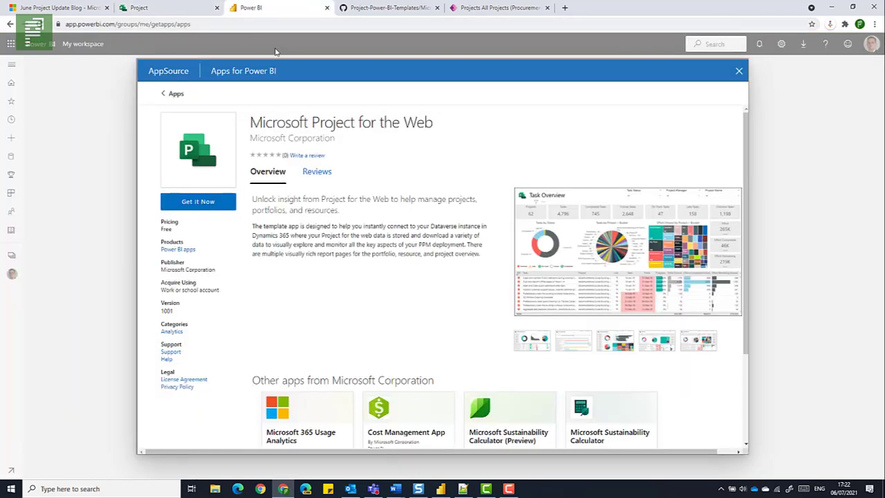
{"action": "left_click", "coordinate": [740, 71]}
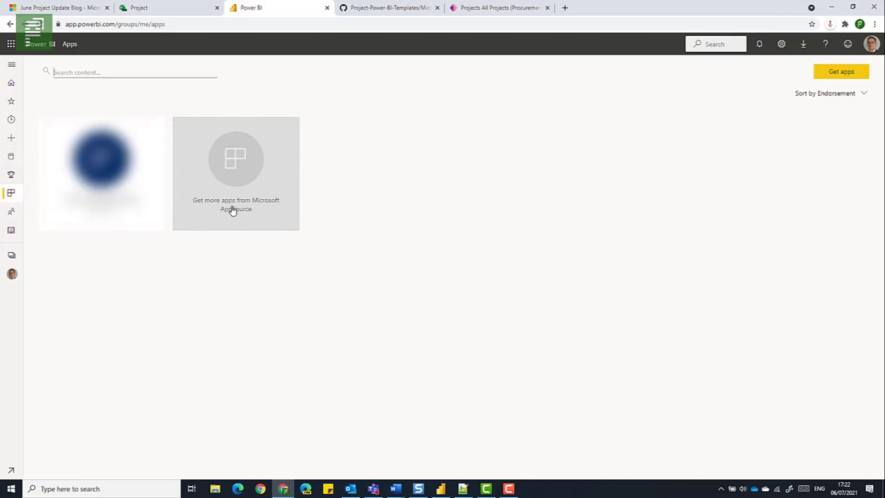
{"action": "left_click", "coordinate": [255, 169]}
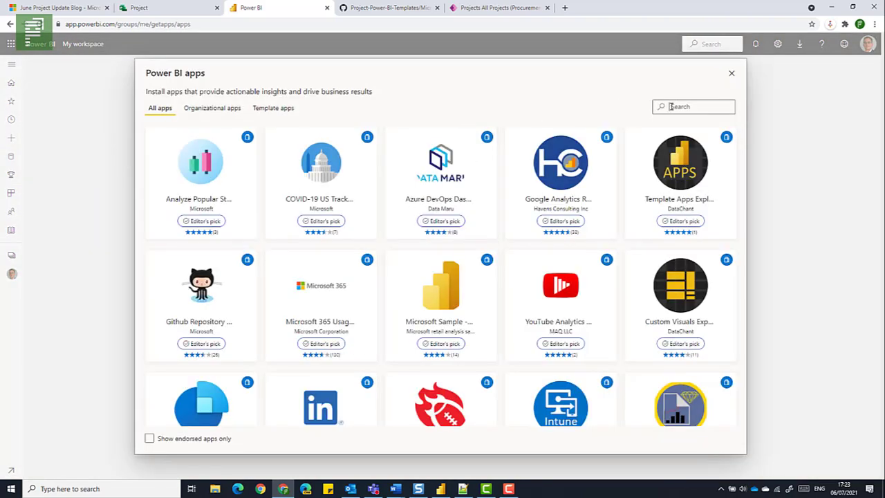
{"action": "left_click", "coordinate": [670, 106]}
{"action": "type", "text": "project"}
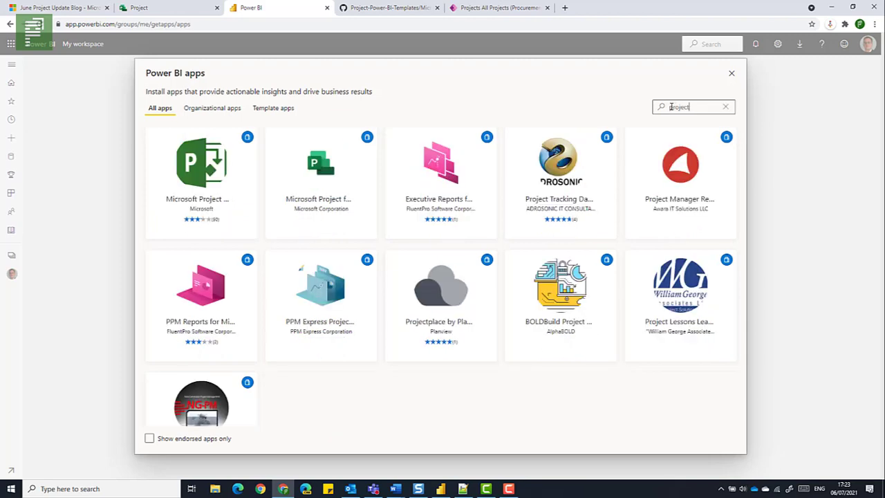
{"action": "mouse_move", "coordinate": [299, 188]}
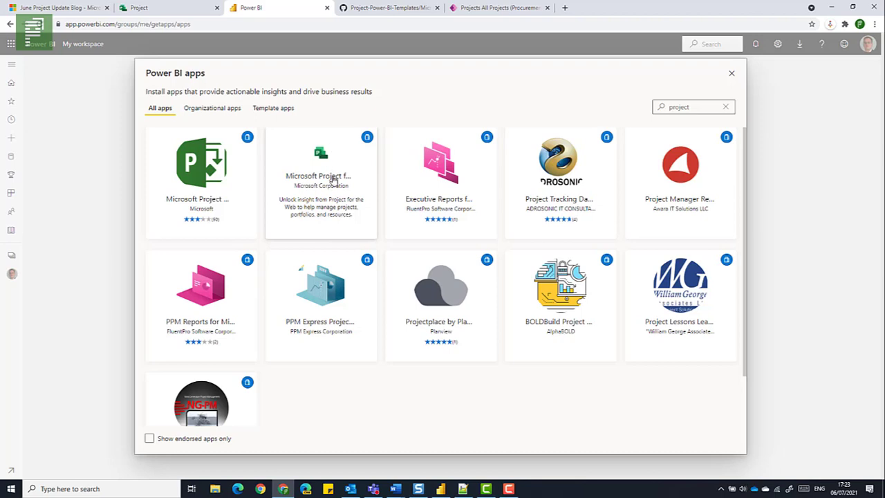
{"action": "left_click", "coordinate": [343, 218]}
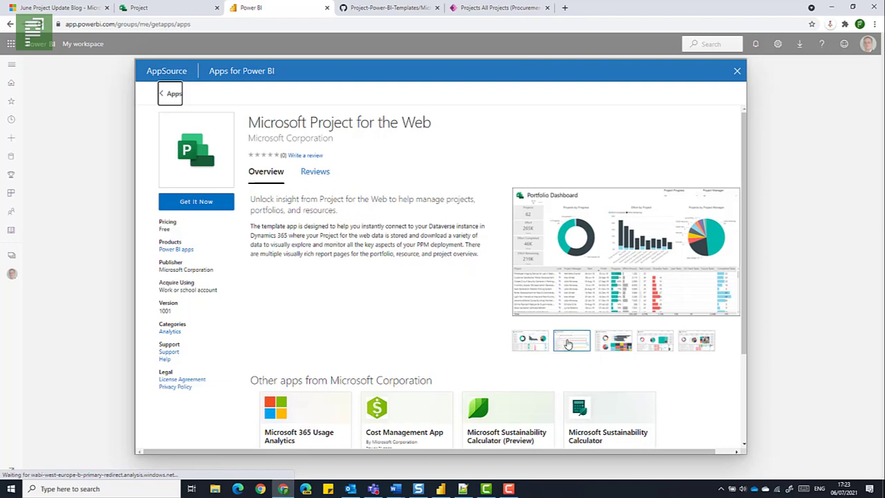
Browse the app's preview images, from the Portfolio Dashboard through Portfolio Timeline, Resource Dashboard, My Work and Task Overview
{"action": "left_click", "coordinate": [568, 342]}
{"action": "left_click", "coordinate": [609, 342]}
{"action": "left_click", "coordinate": [653, 343]}
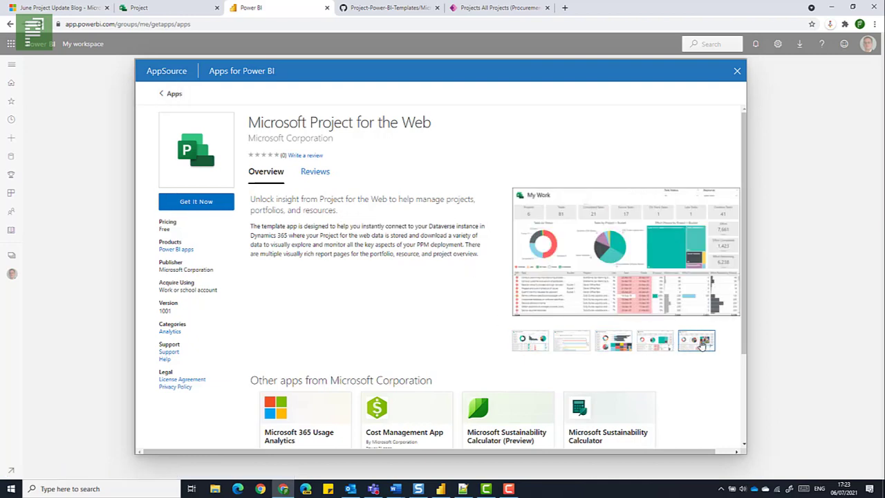
{"action": "left_click", "coordinate": [701, 344]}
{"action": "left_click", "coordinate": [657, 346]}
{"action": "left_click", "coordinate": [617, 346]}
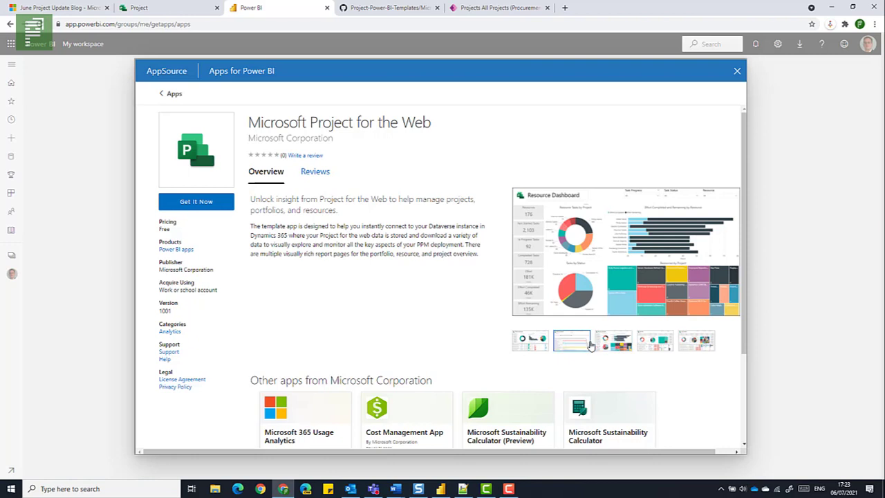
{"action": "left_click", "coordinate": [533, 342]}
{"action": "left_click", "coordinate": [562, 343]}
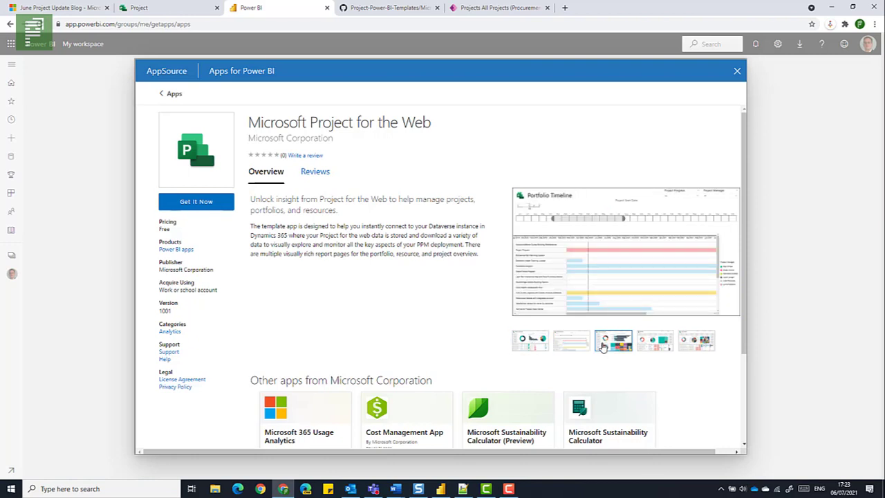
{"action": "left_click", "coordinate": [603, 346]}
{"action": "left_click", "coordinate": [655, 342]}
{"action": "left_click", "coordinate": [695, 342]}
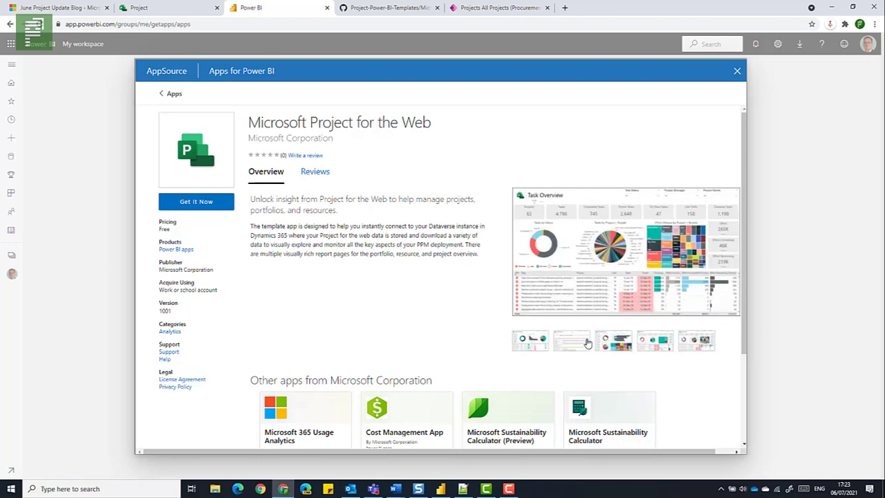
{"action": "left_click", "coordinate": [531, 340]}
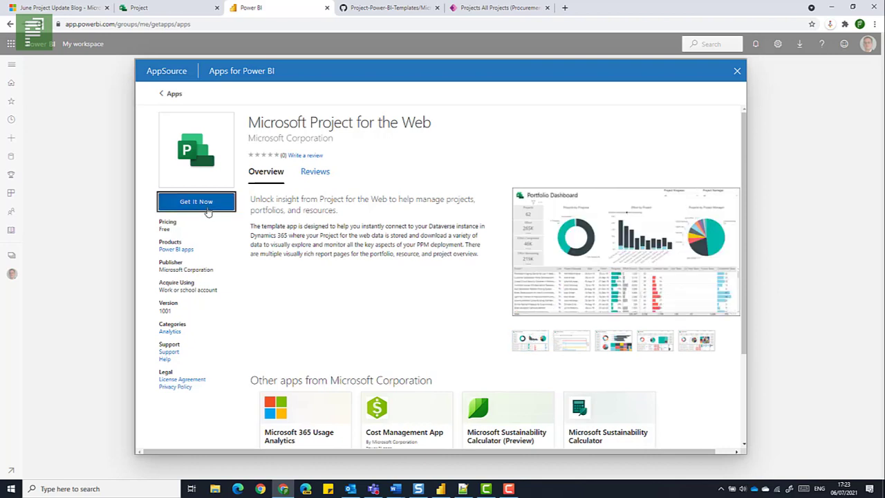
View the profile form for getting the Microsoft Project for the Web app, and close it and the app page without submitting
{"action": "left_click", "coordinate": [213, 213]}
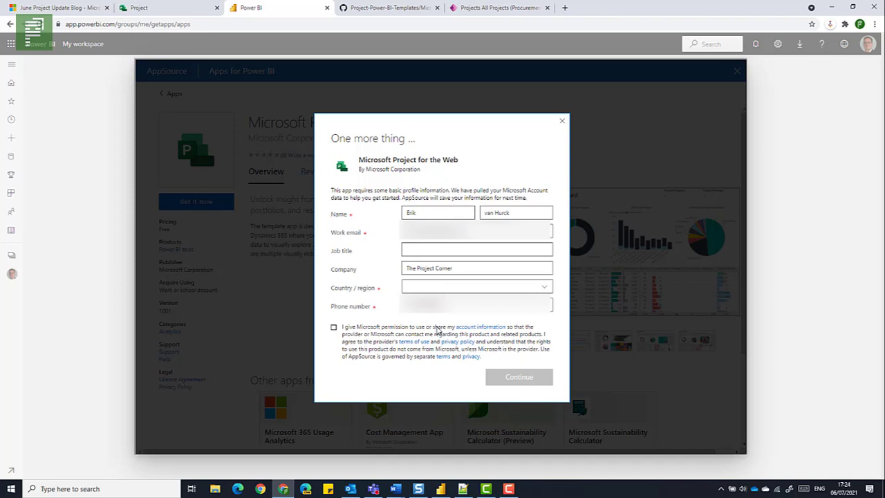
{"action": "left_click", "coordinate": [560, 121]}
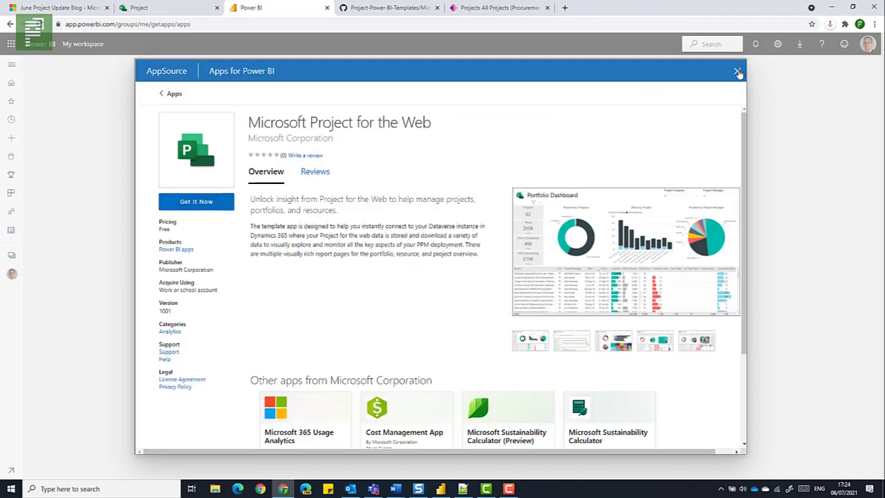
{"action": "left_click", "coordinate": [737, 70]}
Open the Project-Power-BI-Templates repository root on GitHub, and view the Portfolio Timeline and Portfolio Milestones report pages in Power BI Desktop
{"action": "left_click", "coordinate": [392, 14]}
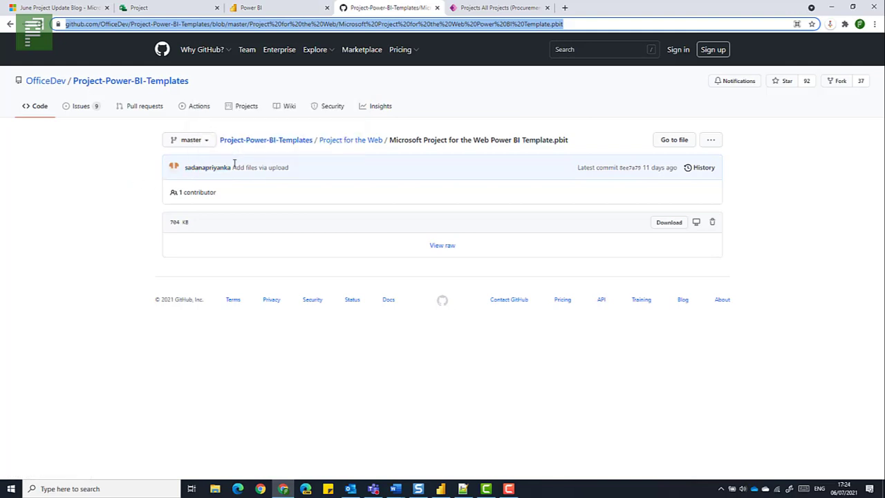
{"action": "left_click", "coordinate": [280, 142]}
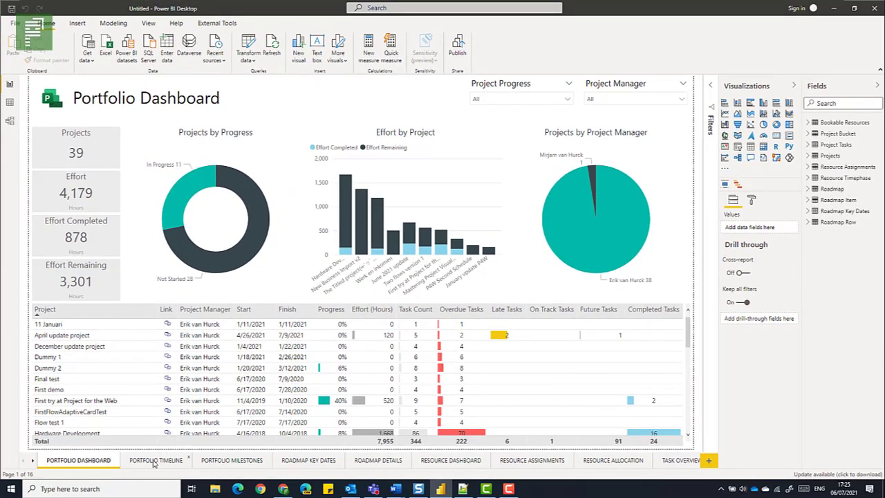
{"action": "left_click", "coordinate": [155, 461]}
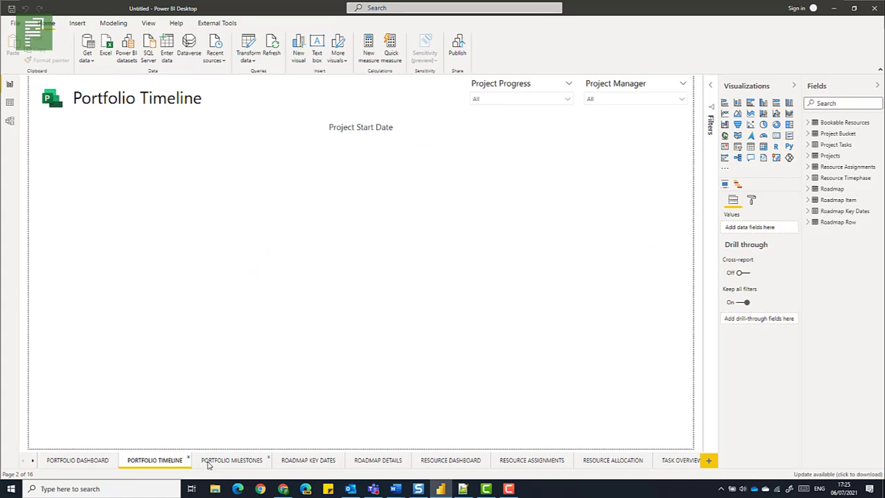
{"action": "left_click", "coordinate": [231, 461]}
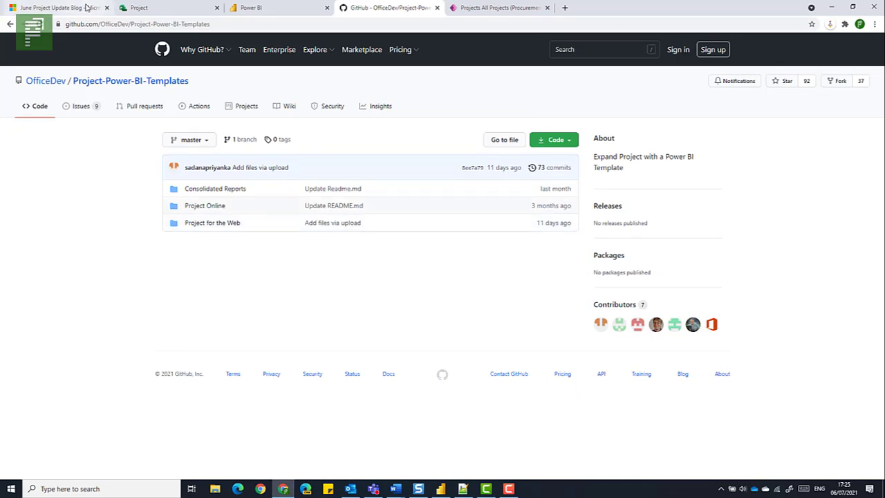
Switch to the June Project Update Blog, highlight "Copy link to task improvements", and briefly show the blank Word document Document2
{"action": "left_click", "coordinate": [58, 8]}
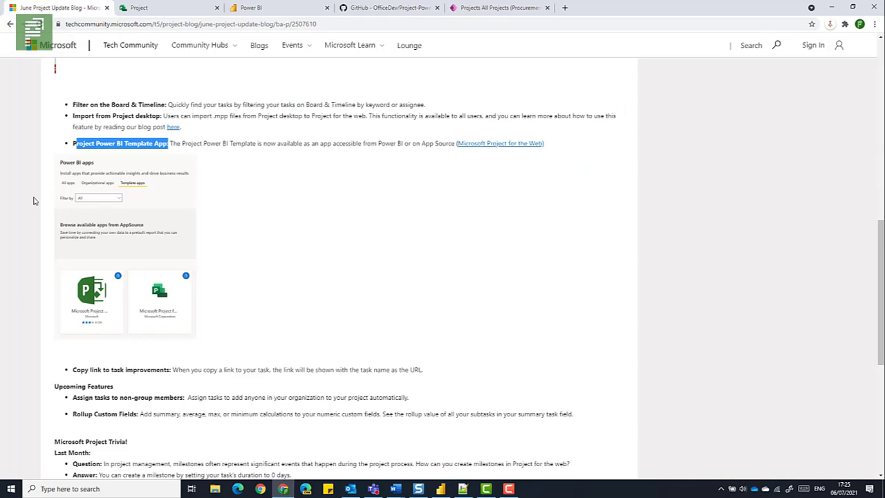
{"action": "left_click_drag", "start_coordinate": [70, 370], "coordinate": [173, 372]}
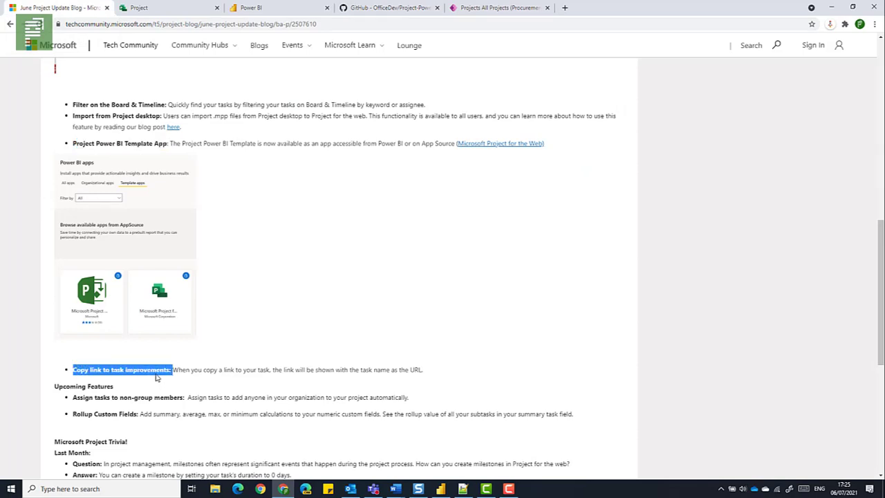
{"action": "mouse_move", "coordinate": [398, 489]}
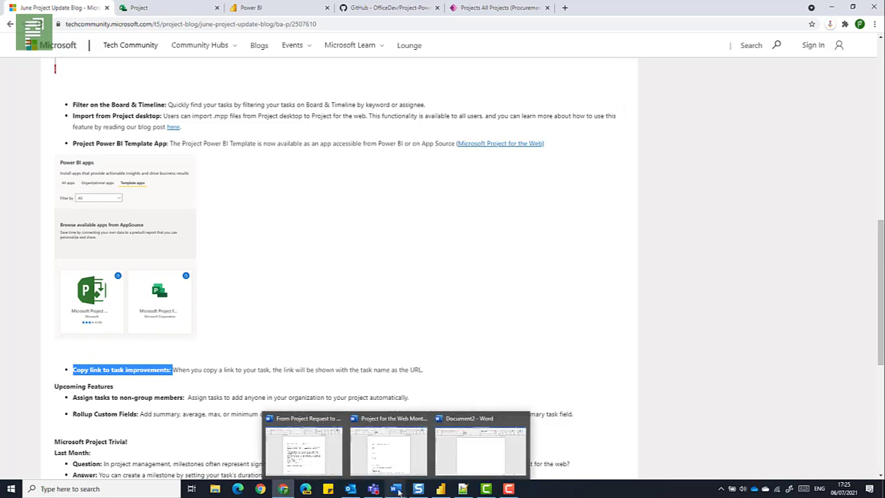
{"action": "left_click", "coordinate": [470, 448]}
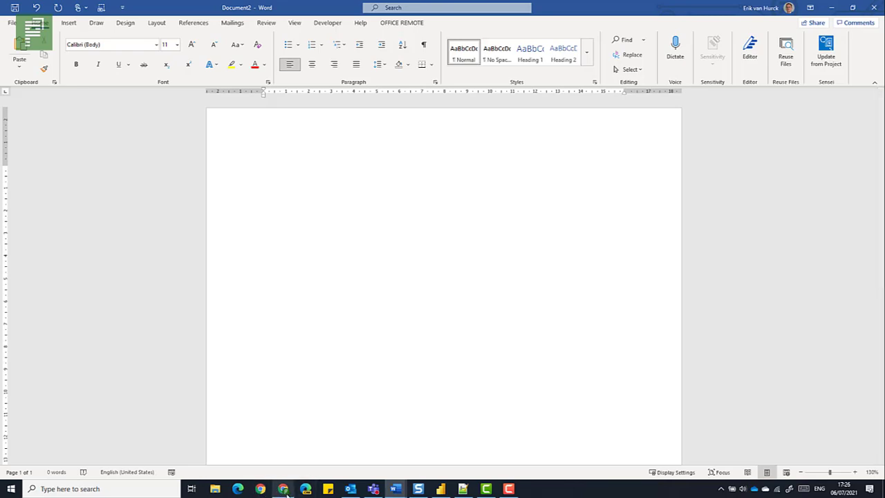
{"action": "mouse_move", "coordinate": [282, 489]}
{"action": "left_click", "coordinate": [273, 469]}
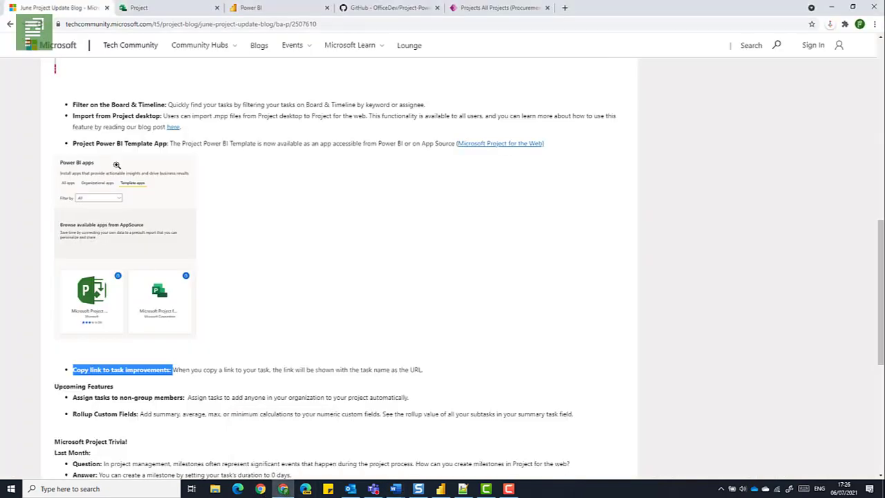
Open the June 2021 update project in Project for the web and copy the link to Task 4
{"action": "left_click", "coordinate": [125, 10]}
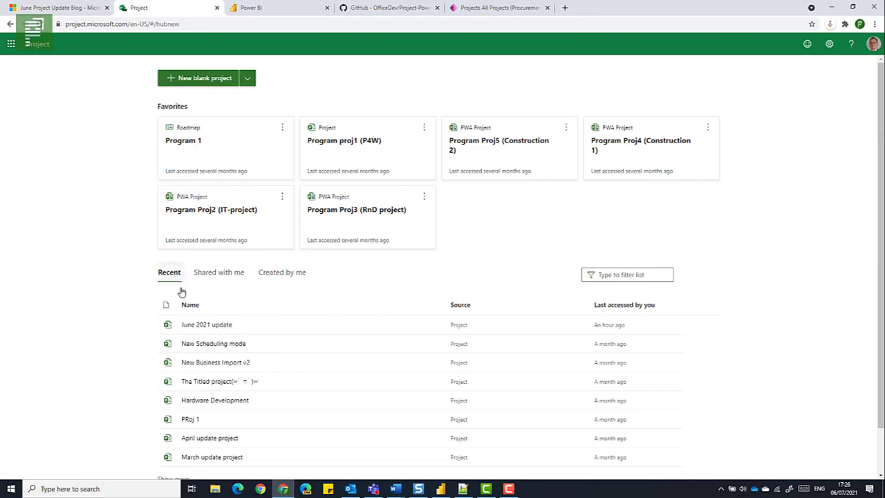
{"action": "left_click", "coordinate": [190, 329]}
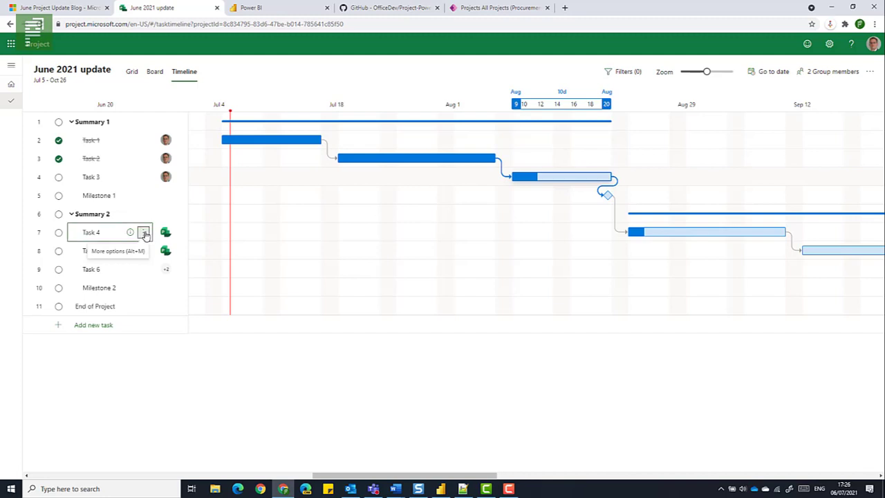
{"action": "left_click", "coordinate": [144, 233]}
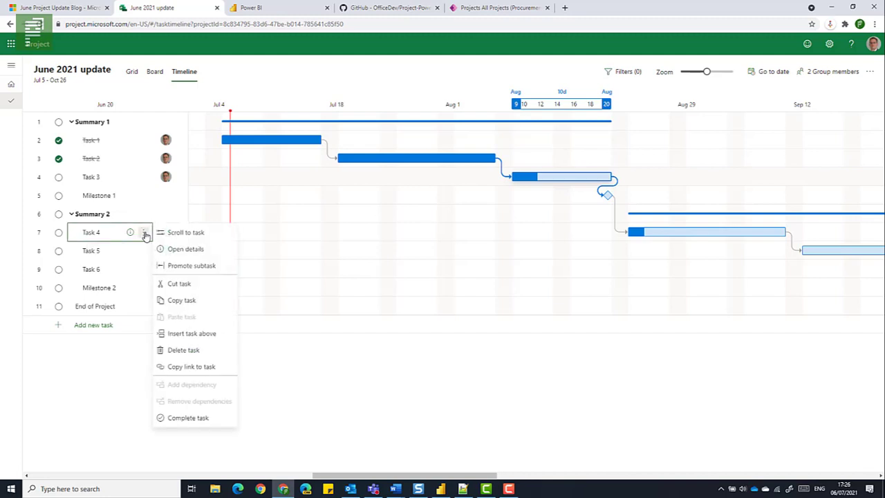
{"action": "left_click", "coordinate": [191, 369]}
Switch to the Word document Document2 and paste the copied Task 4 link
{"action": "left_click", "coordinate": [479, 450]}
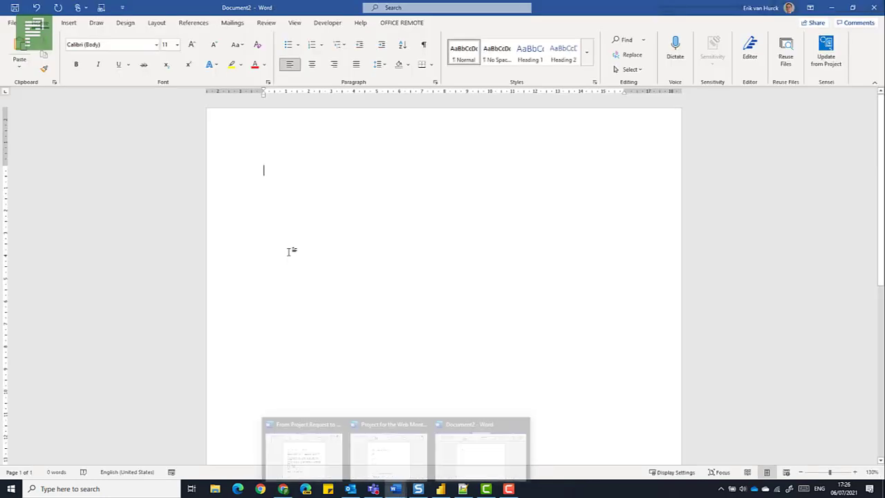
{"action": "right_click", "coordinate": [291, 186]}
{"action": "left_click", "coordinate": [315, 236]}
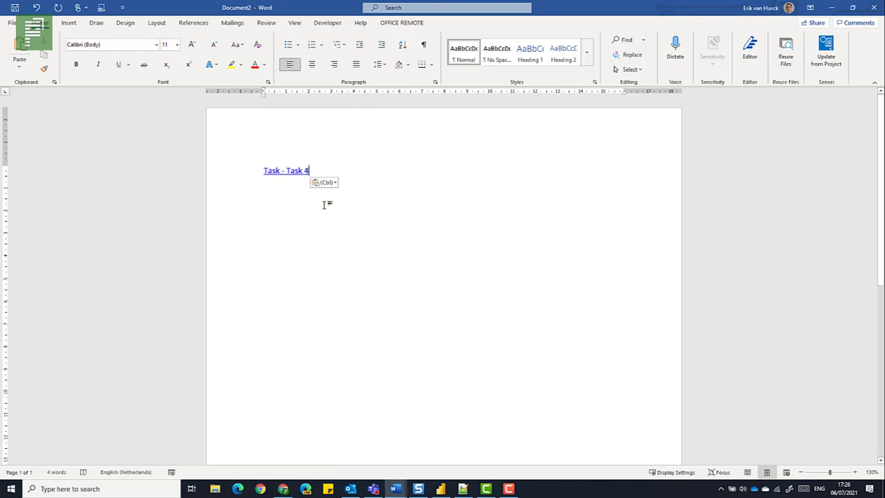
Copy the link to the Summary 2 task in Project and paste it below the Task 4 link in Word's Document2
{"action": "left_click", "coordinate": [831, 9]}
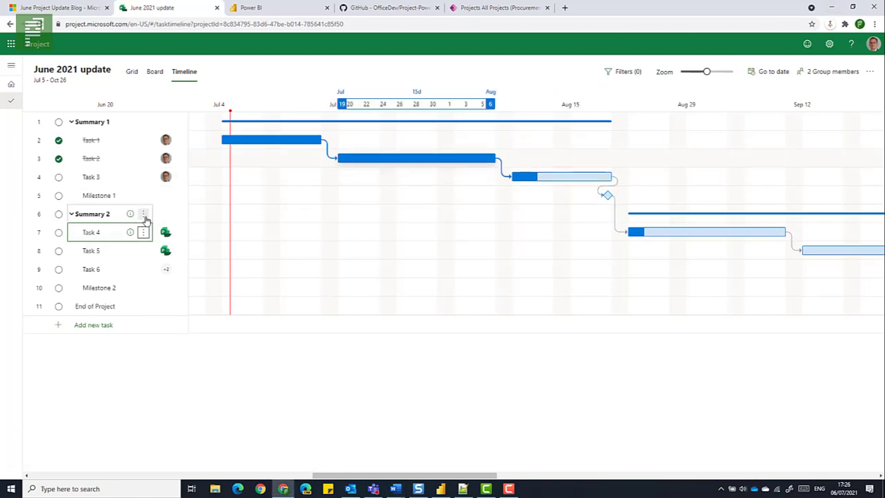
{"action": "left_click", "coordinate": [144, 215]}
{"action": "left_click", "coordinate": [183, 349]}
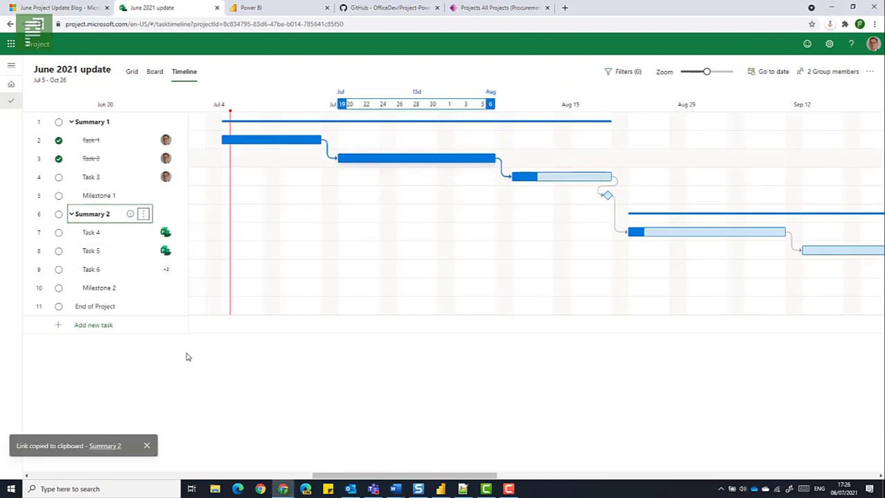
{"action": "mouse_move", "coordinate": [400, 490]}
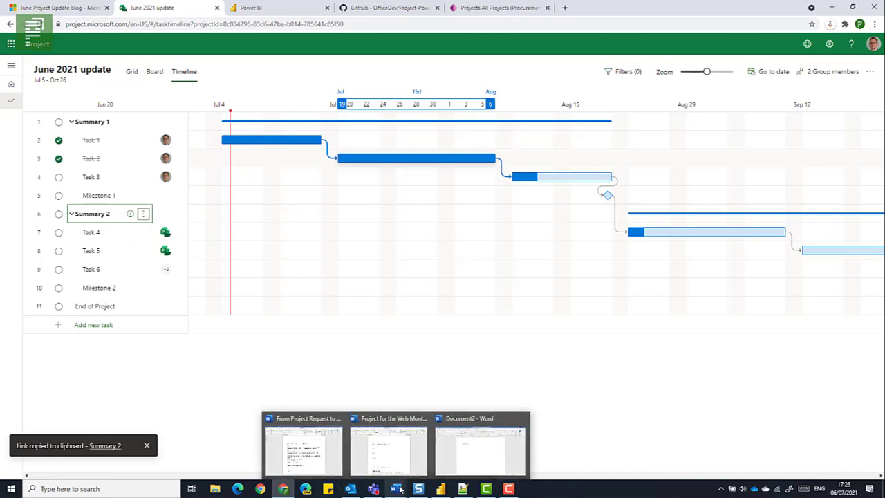
{"action": "left_click", "coordinate": [462, 459]}
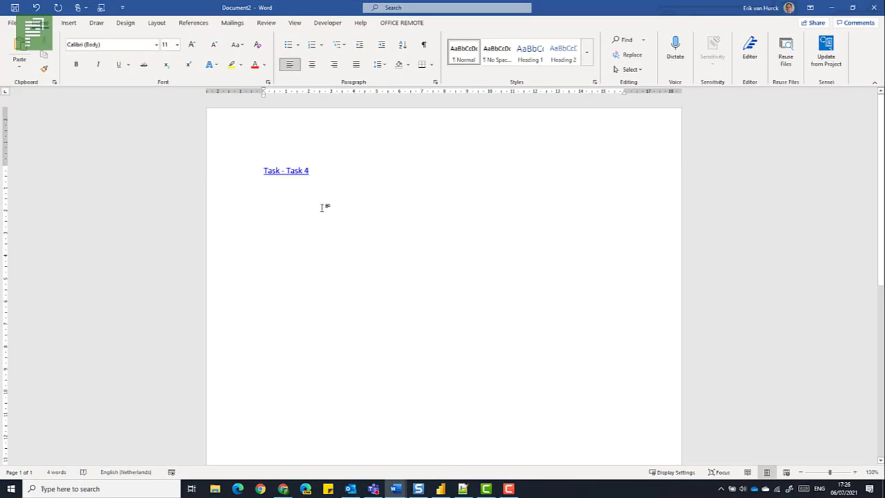
{"action": "left_click", "coordinate": [325, 200]}
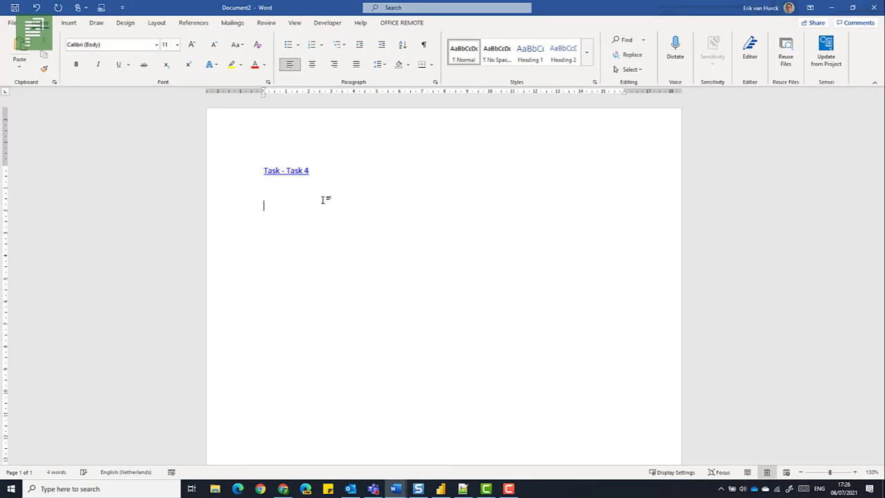
{"action": "right_click", "coordinate": [263, 205]}
{"action": "left_click", "coordinate": [291, 257]}
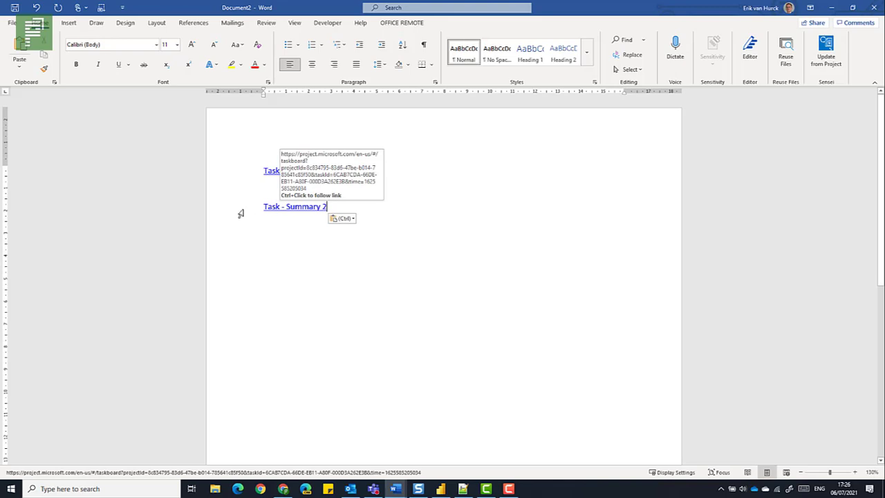
Return to the June 2021 update project in Project for the web and copy the link to the Milestone 2 task
{"action": "left_click", "coordinate": [833, 7]}
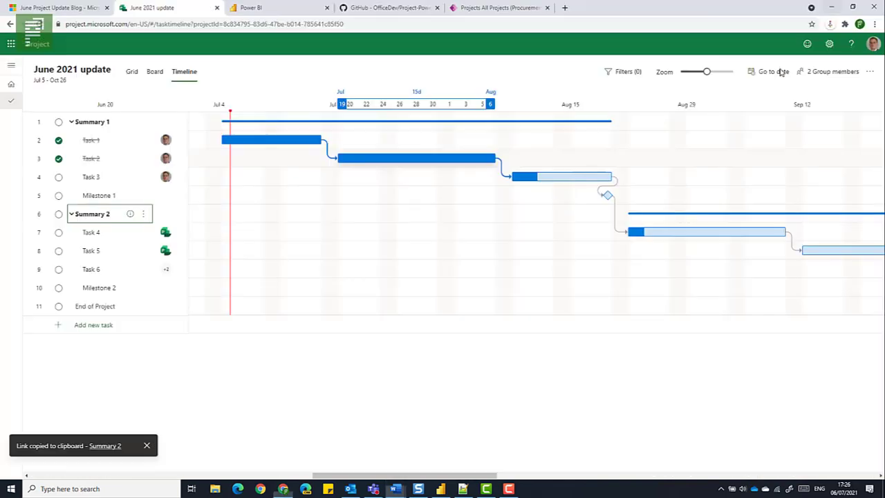
{"action": "left_click", "coordinate": [145, 289]}
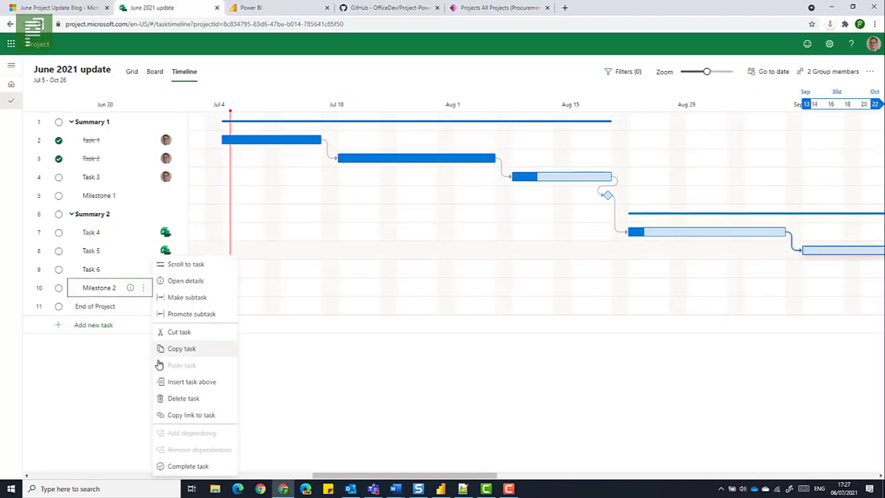
{"action": "left_click", "coordinate": [155, 414]}
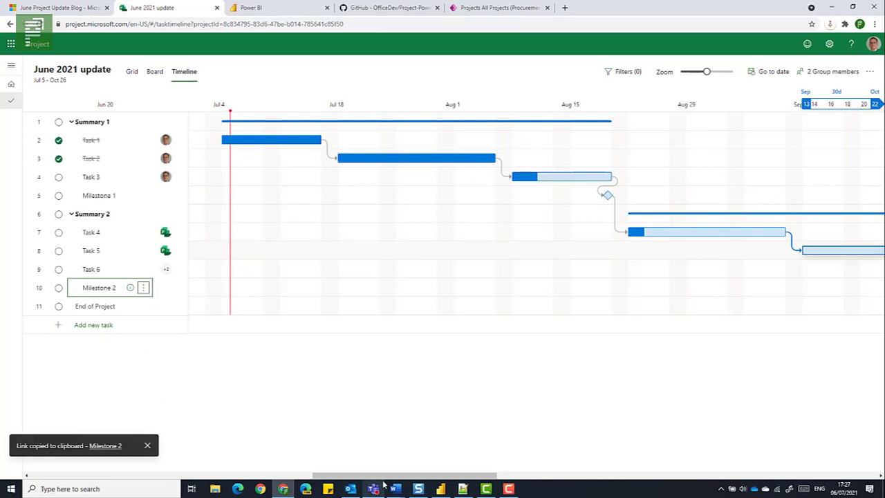
Switch to Word's Document2 and paste the copied Milestone 2 link on a new line below the Summary 2 link
{"action": "mouse_move", "coordinate": [395, 489]}
{"action": "left_click", "coordinate": [452, 448]}
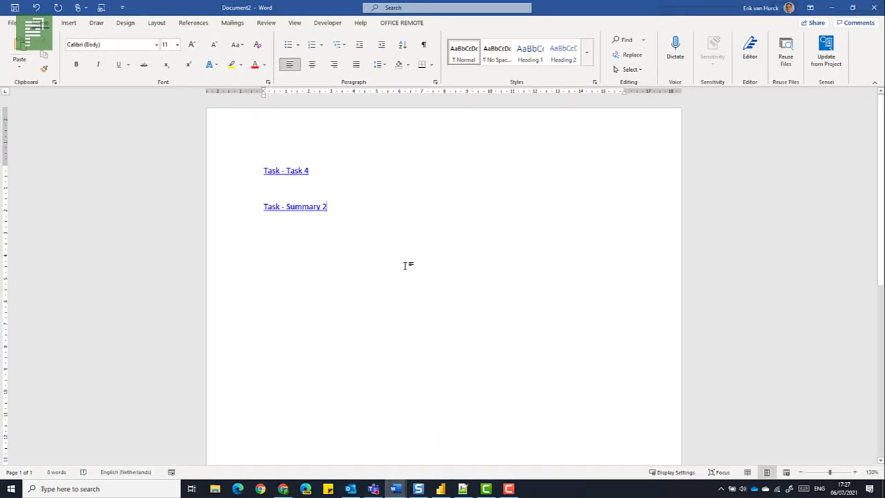
{"action": "key", "text": "Return"}
{"action": "key", "text": "Return"}
{"action": "right_click", "coordinate": [272, 249]}
{"action": "left_click", "coordinate": [296, 297]}
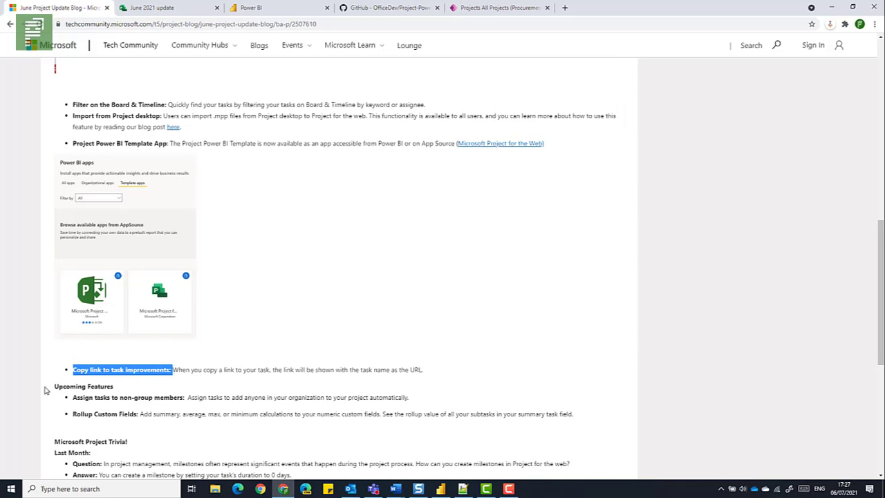
Review the June Project Update Blog from its New Features section through to Upcoming Features and the Microsoft Project Trivia
{"action": "scroll", "coordinate": [45, 392], "scroll_direction": "up", "scroll_amount": 6}
{"action": "scroll", "coordinate": [41, 374], "scroll_direction": "up", "scroll_amount": 3}
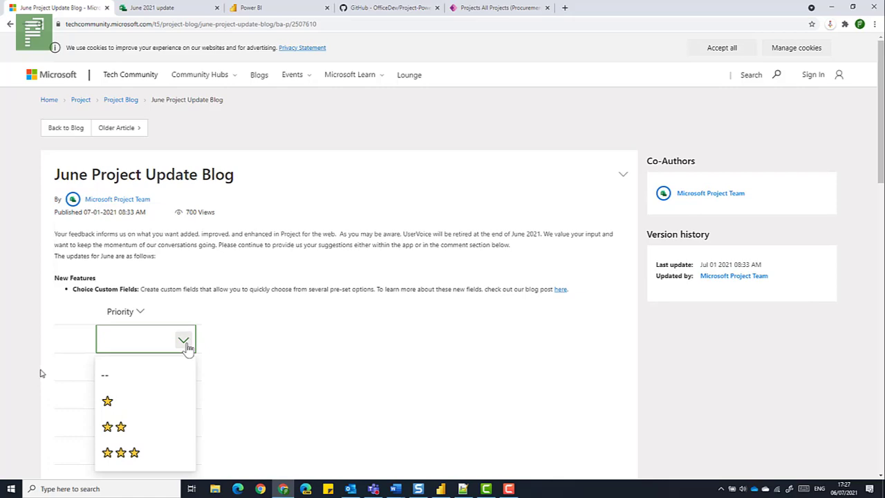
{"action": "scroll", "coordinate": [40, 374], "scroll_direction": "down", "scroll_amount": 12}
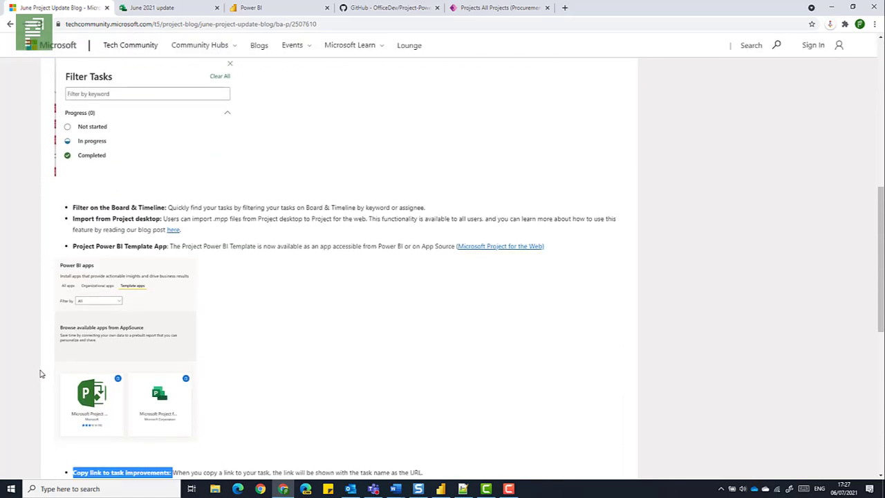
{"action": "scroll", "coordinate": [40, 373], "scroll_direction": "down", "scroll_amount": 1}
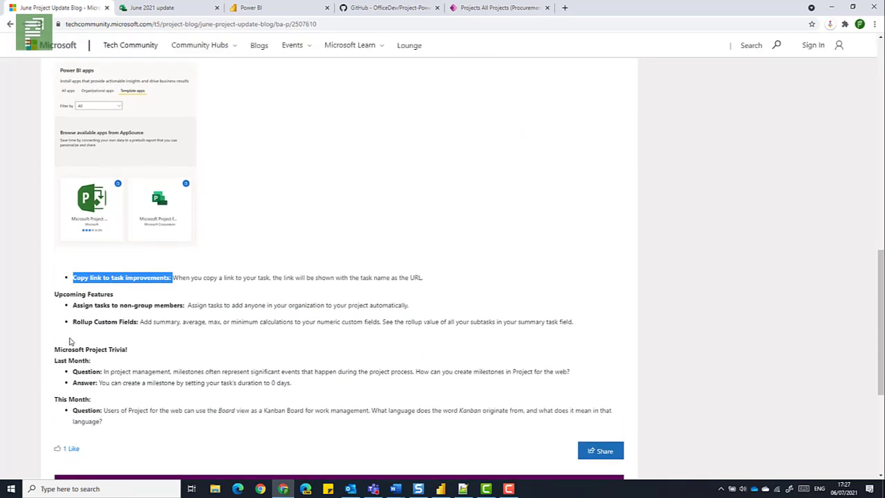